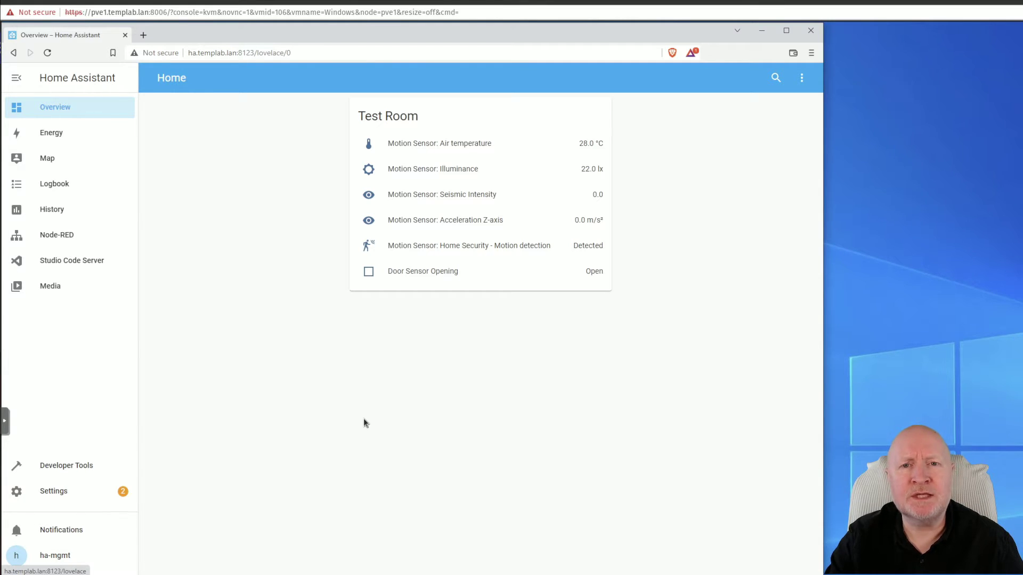
Step: Go to Settings > Add-ons > Add-on Store and scroll through the listings
left_click(76, 493)
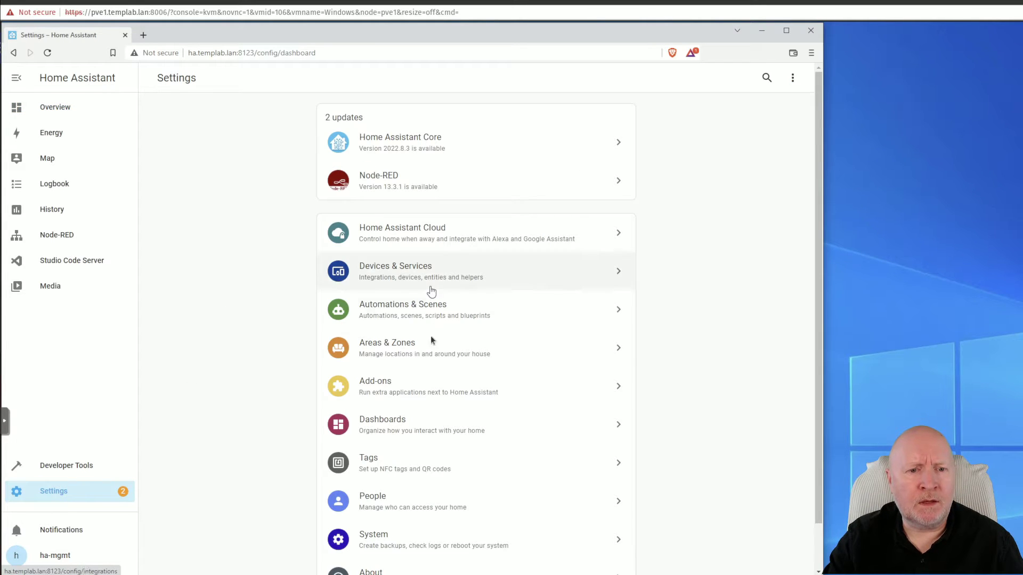
left_click(400, 384)
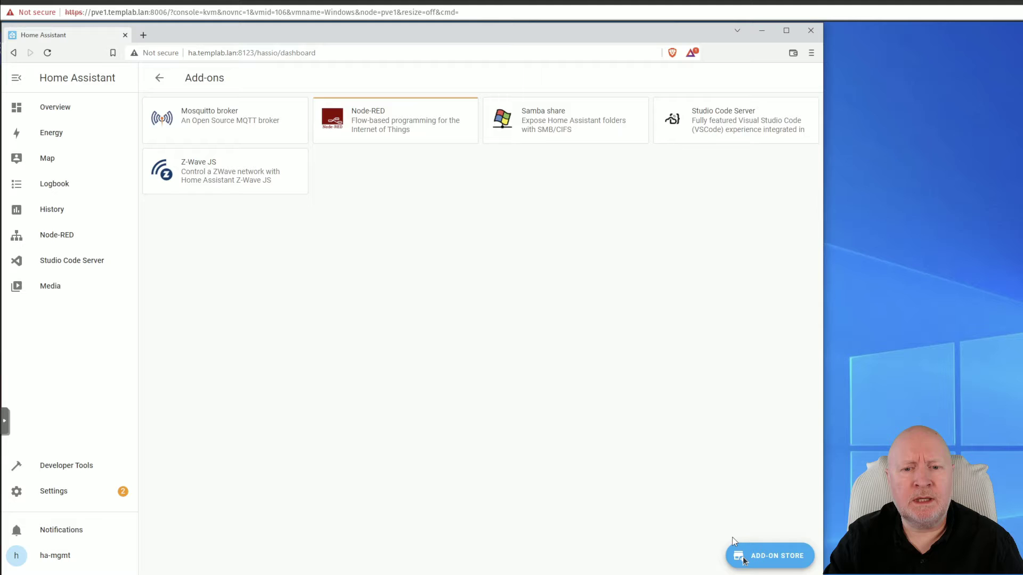
left_click(743, 558)
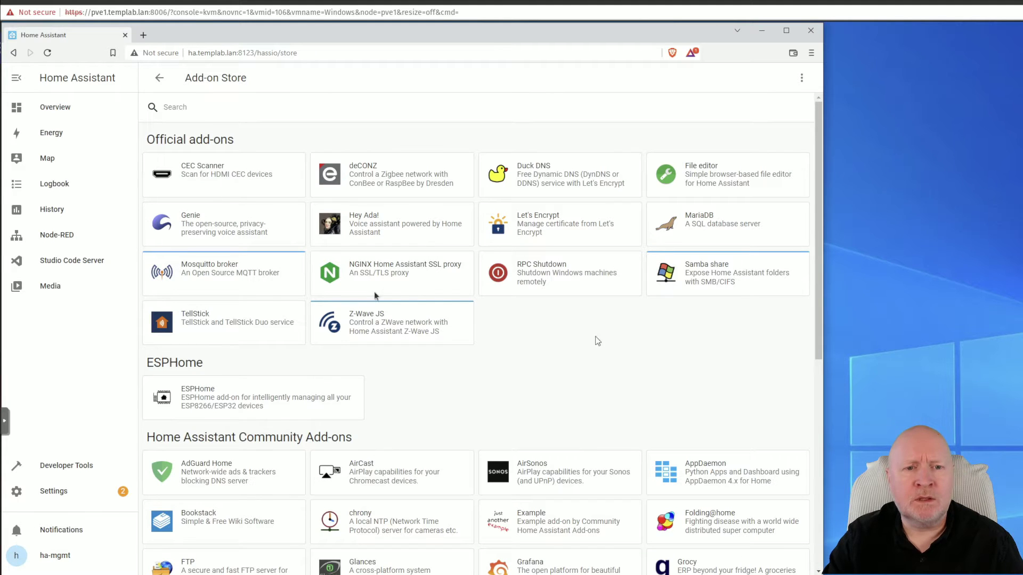
scroll(518, 366, "down", 4)
scroll(518, 365, "up", 4)
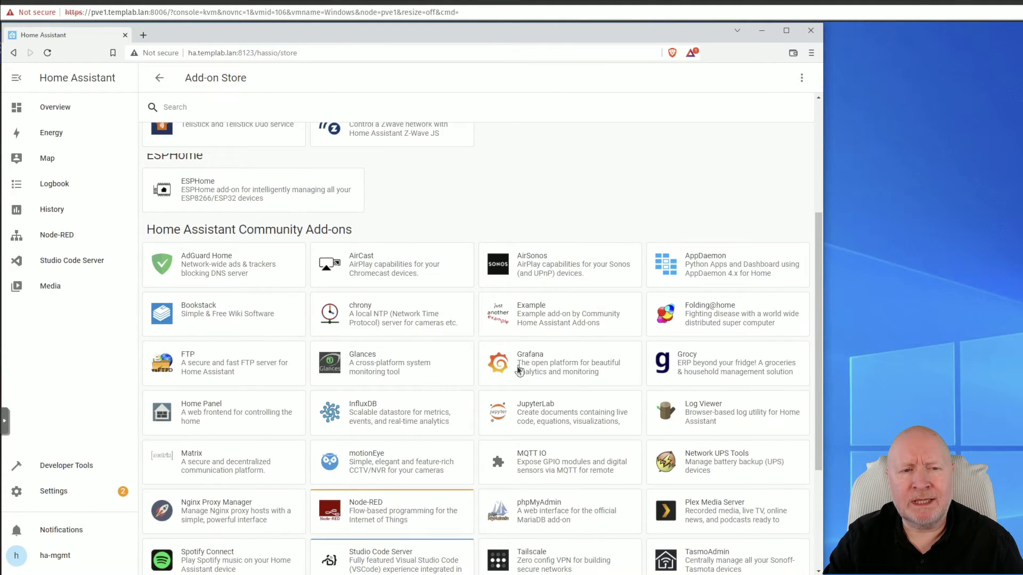
Step: Search the store for 'ssh', find no results, and clear the search
left_click(262, 113)
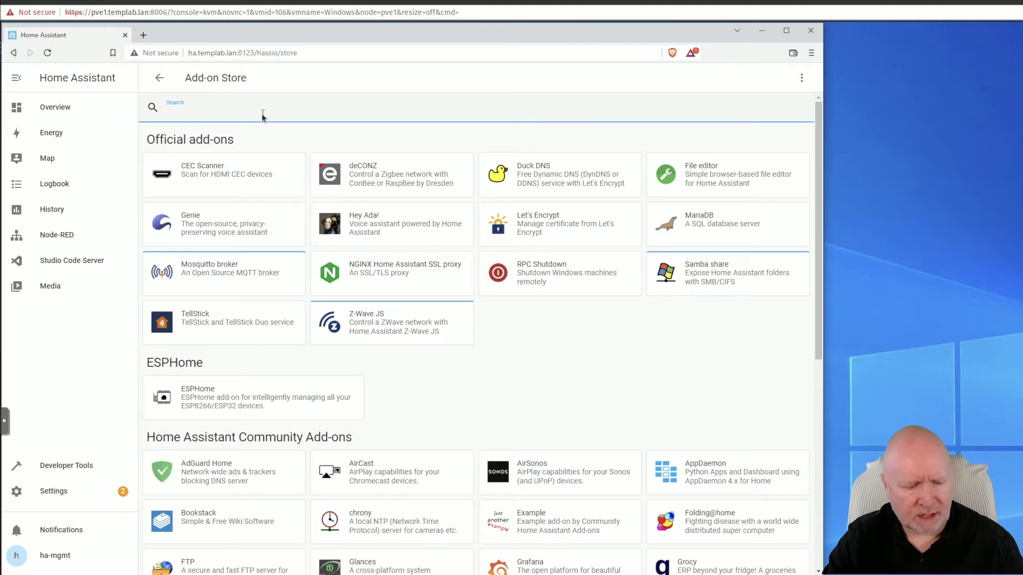
type("ssh")
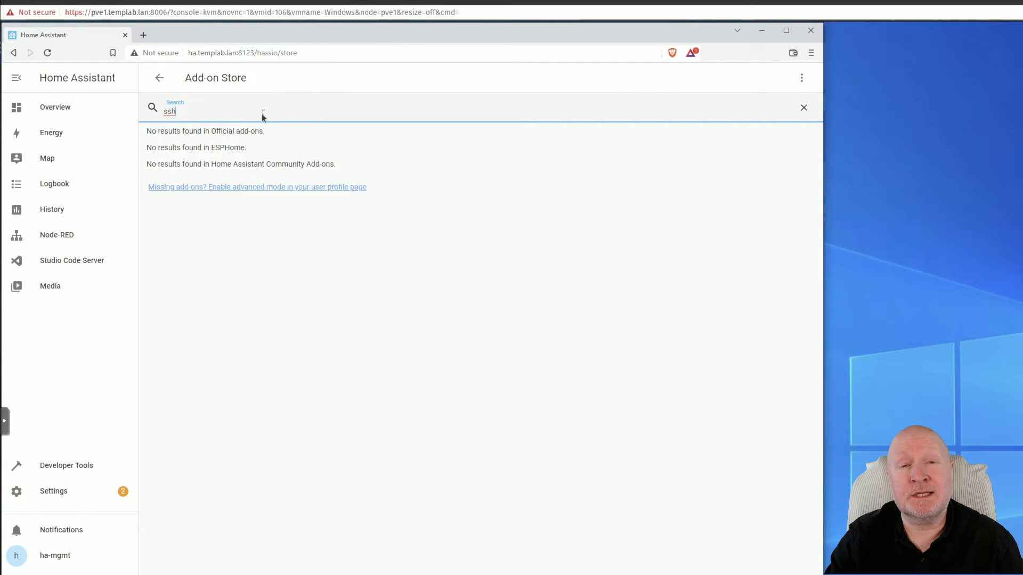
key("BackSpace")
key("BackSpace")
key("BackSpace")
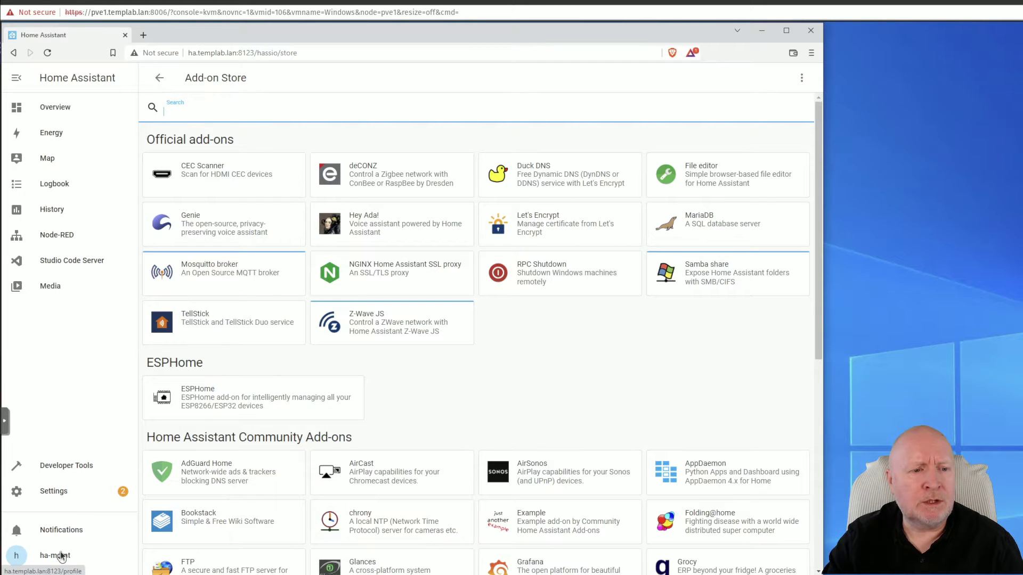
Step: Switch on the Advanced Mode toggle on the user profile page
left_click(59, 556)
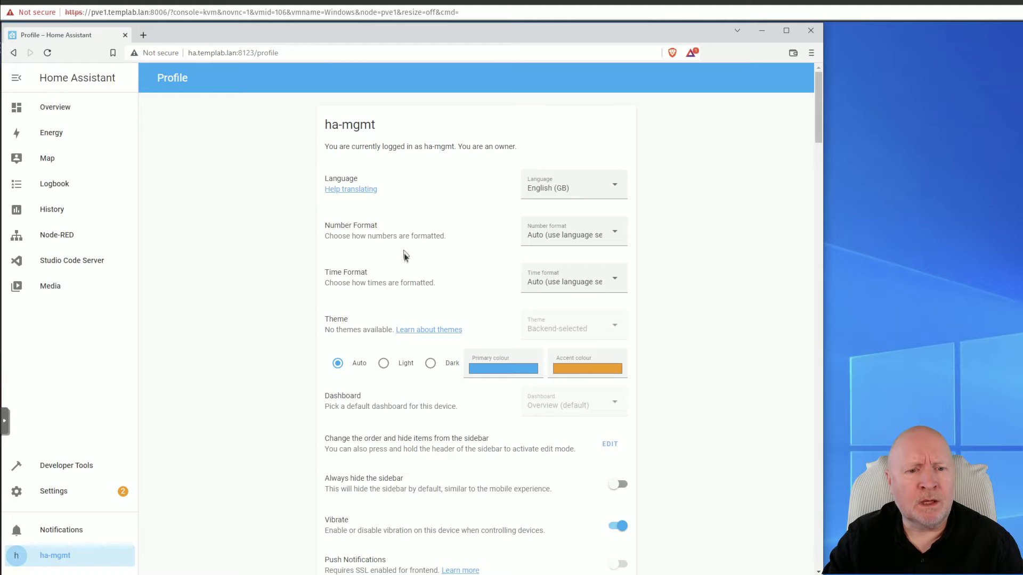
scroll(403, 255, "down", 3)
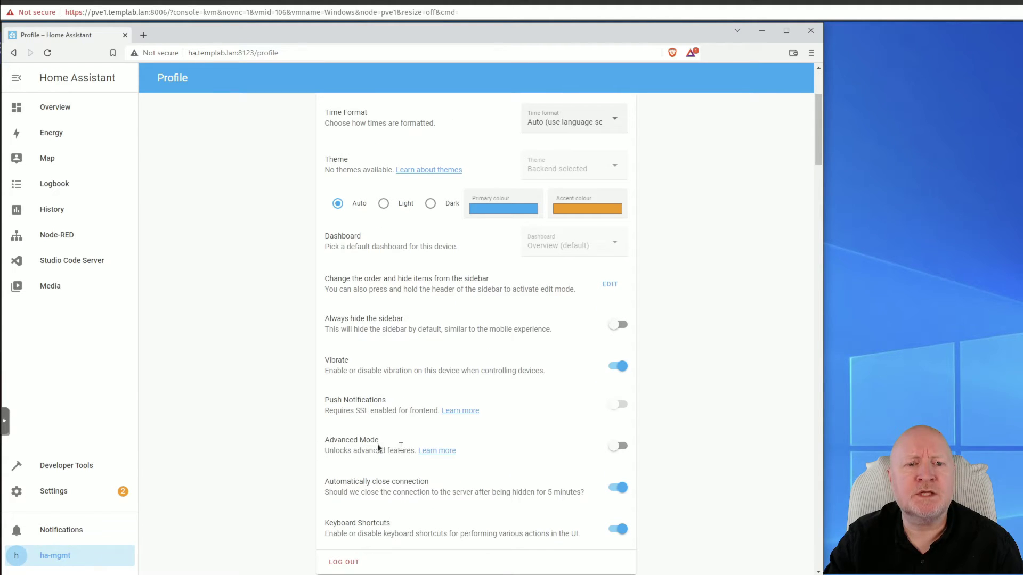
left_click(621, 446)
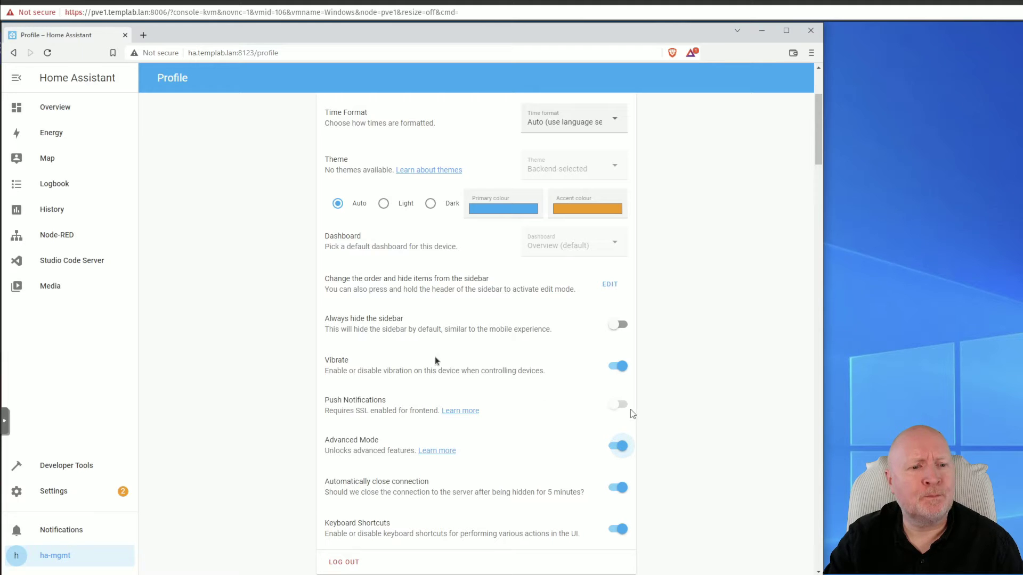
Step: Return to the Add-on Store and search 'ssh' to list the Terminal & SSH add-on
left_click(63, 493)
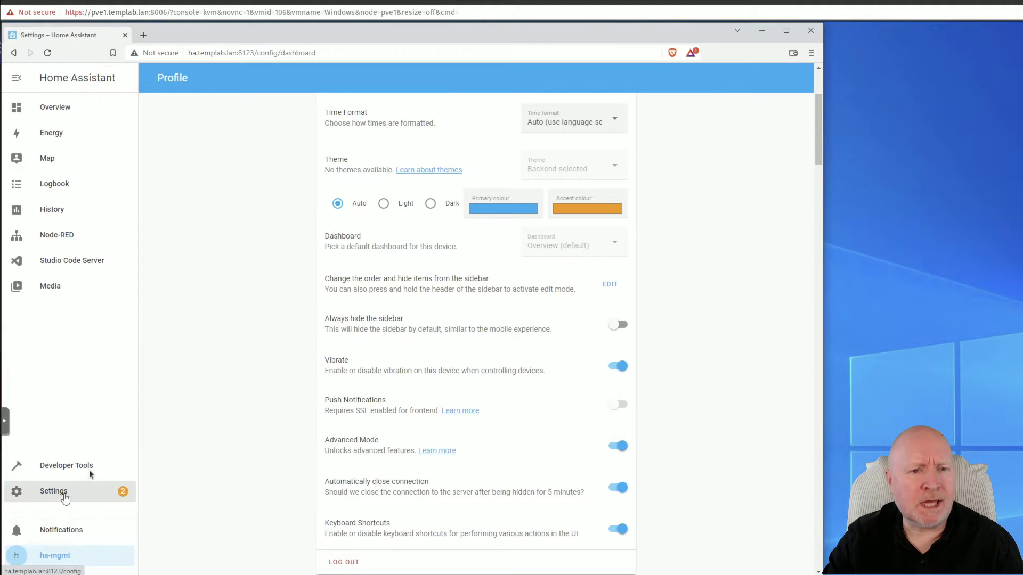
left_click(384, 385)
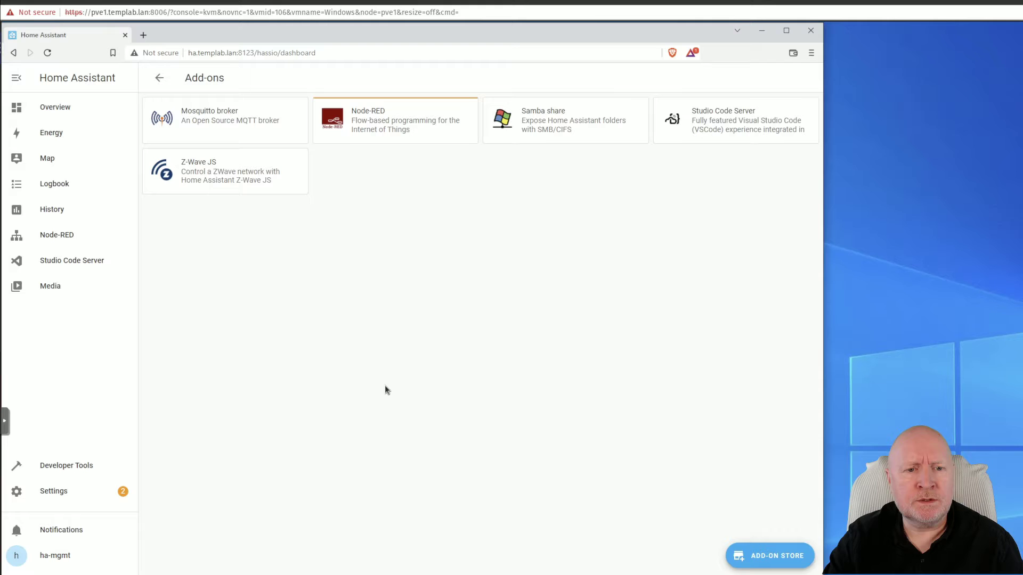
left_click(742, 552)
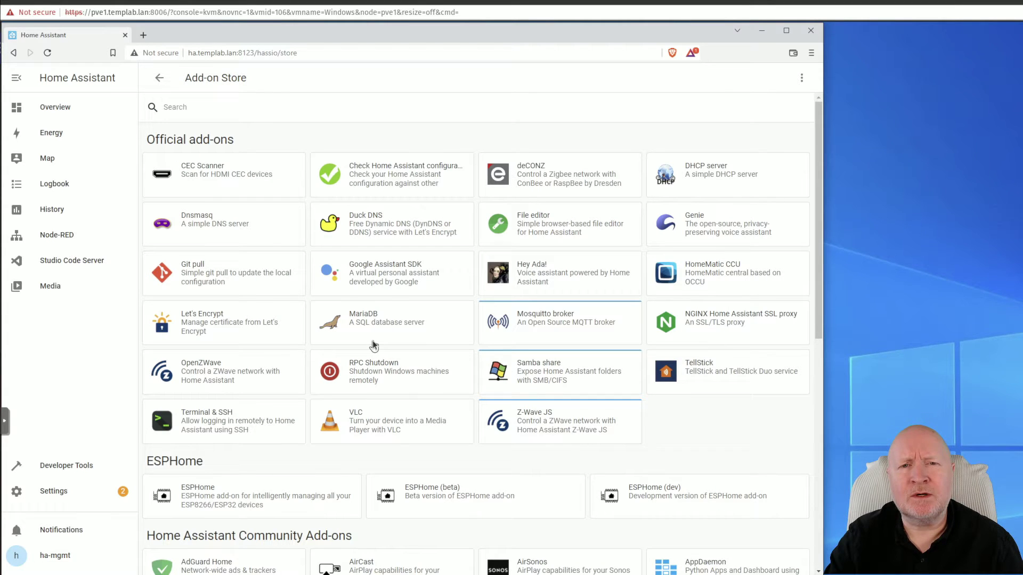
left_click(224, 104)
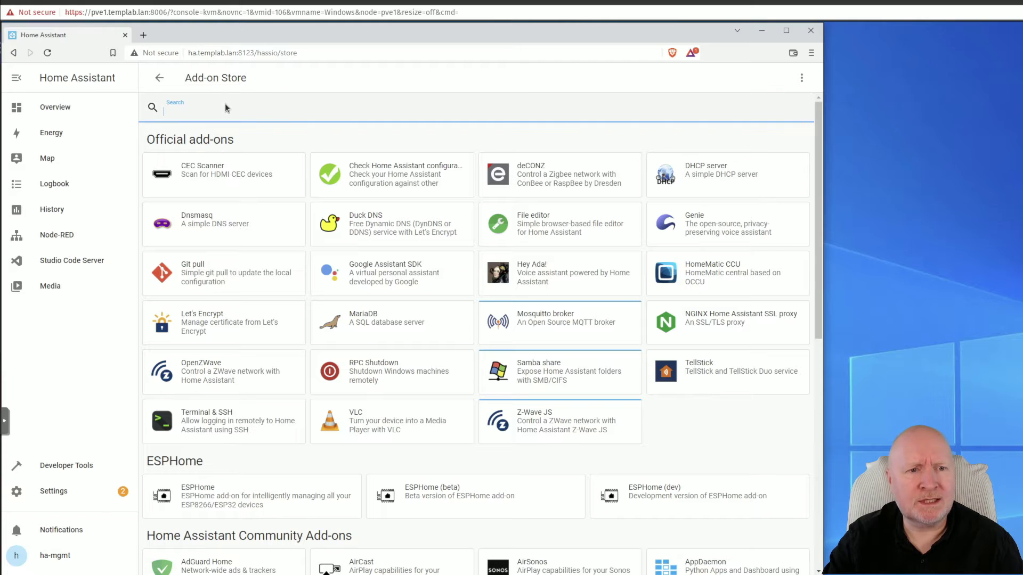
type("ssh")
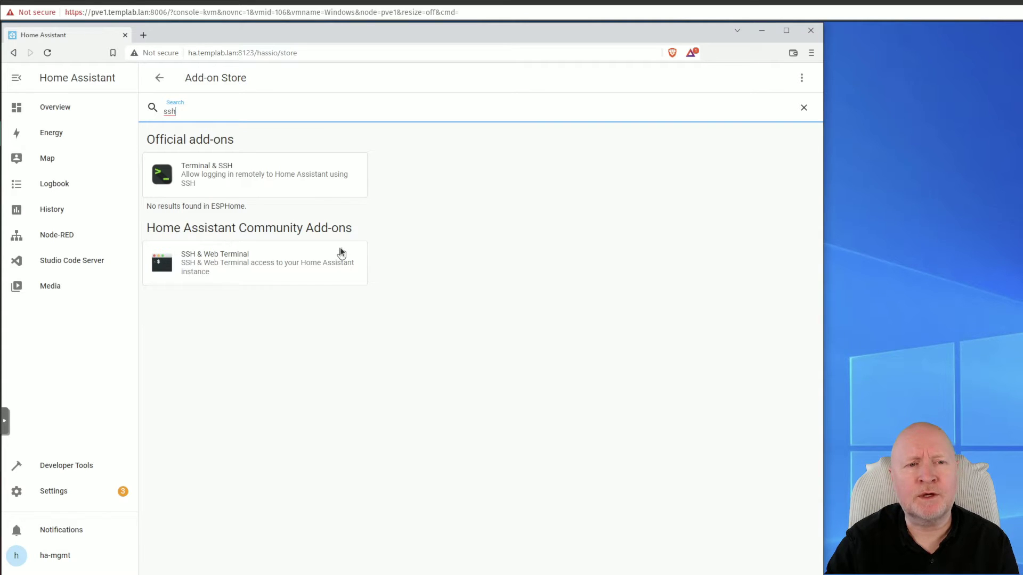
Step: Install Terminal & SSH 9.6.0 with Start on boot off and Watchdog on
left_click(228, 177)
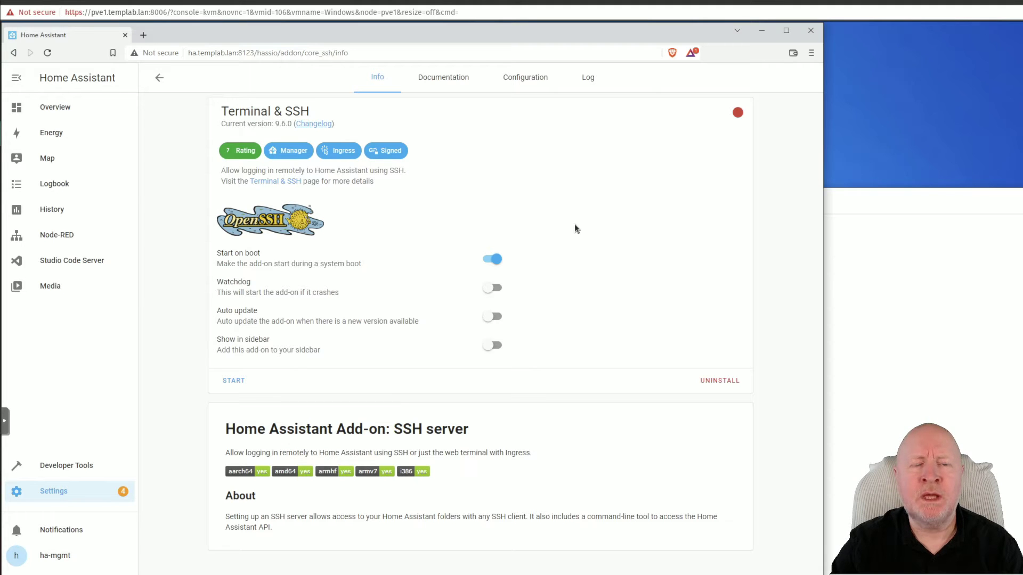
left_click(486, 265)
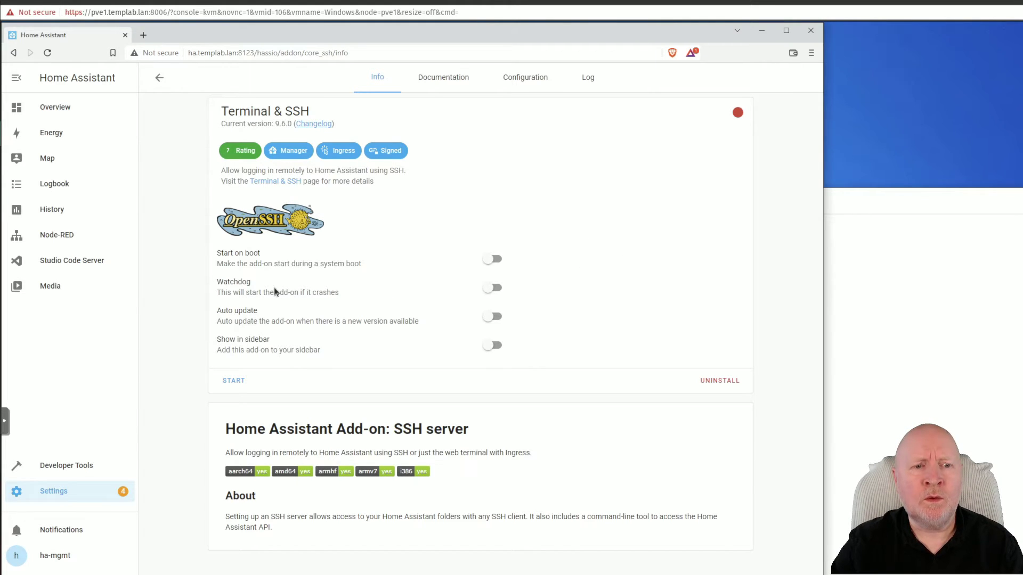
left_click(501, 293)
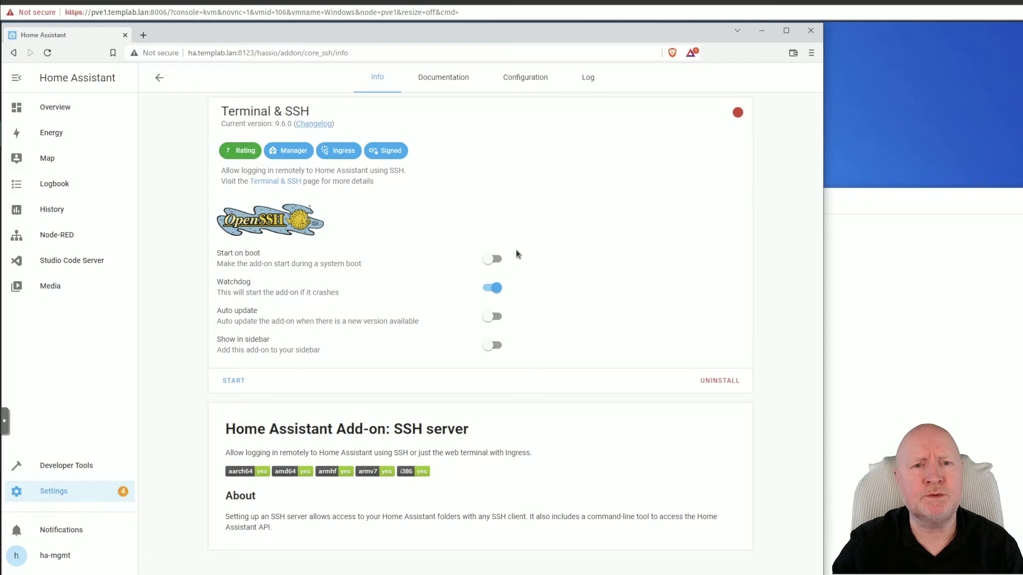
Step: Show the add-on's Configuration tab and bring up the Notepad file with the public key
left_click(532, 77)
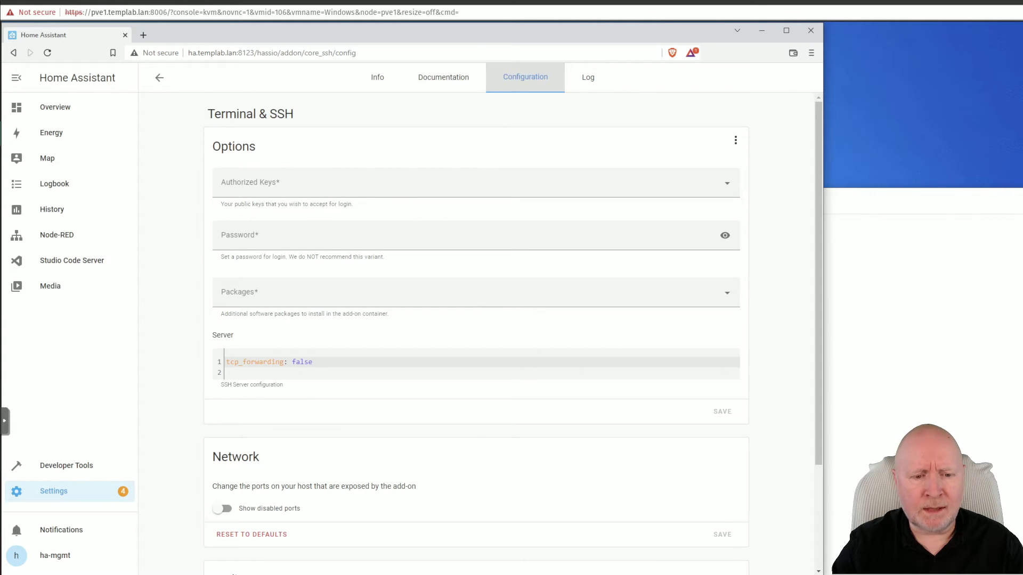
key("alt+Tab")
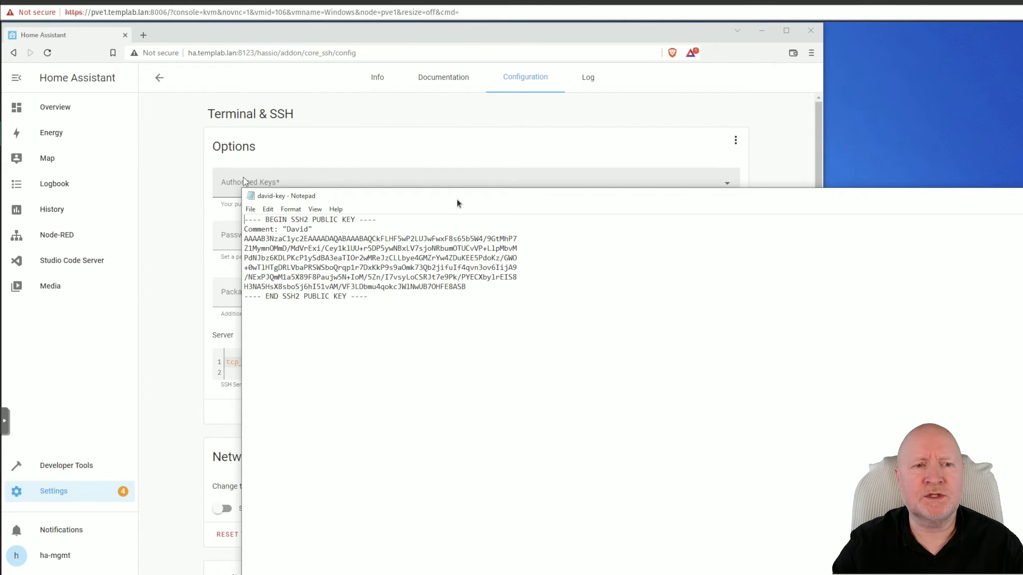
Step: Close the key text window and copy the OpenSSH public key from PuTTY Key Generator
left_click(669, 566)
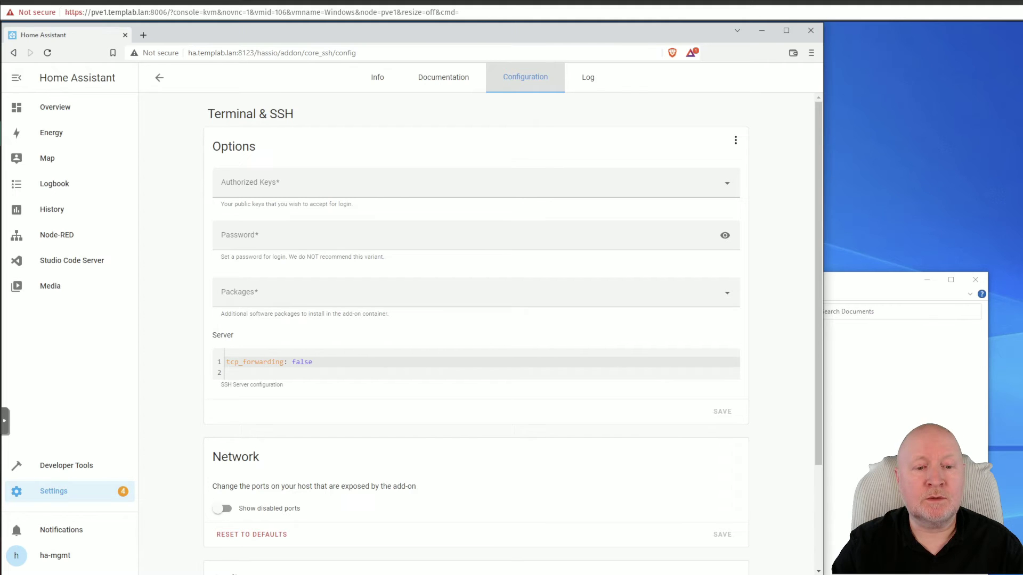
key("alt+Tab")
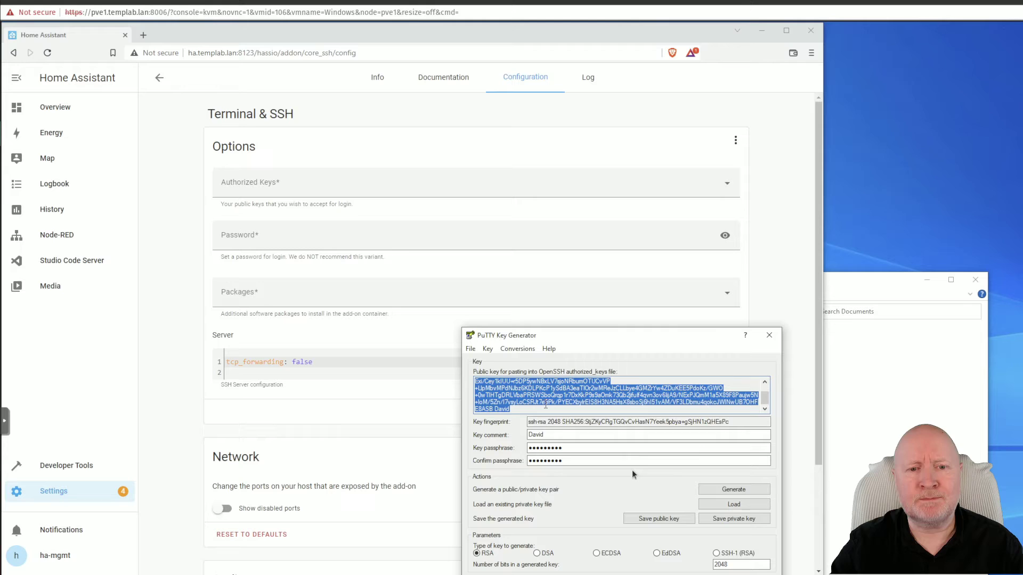
right_click(525, 385)
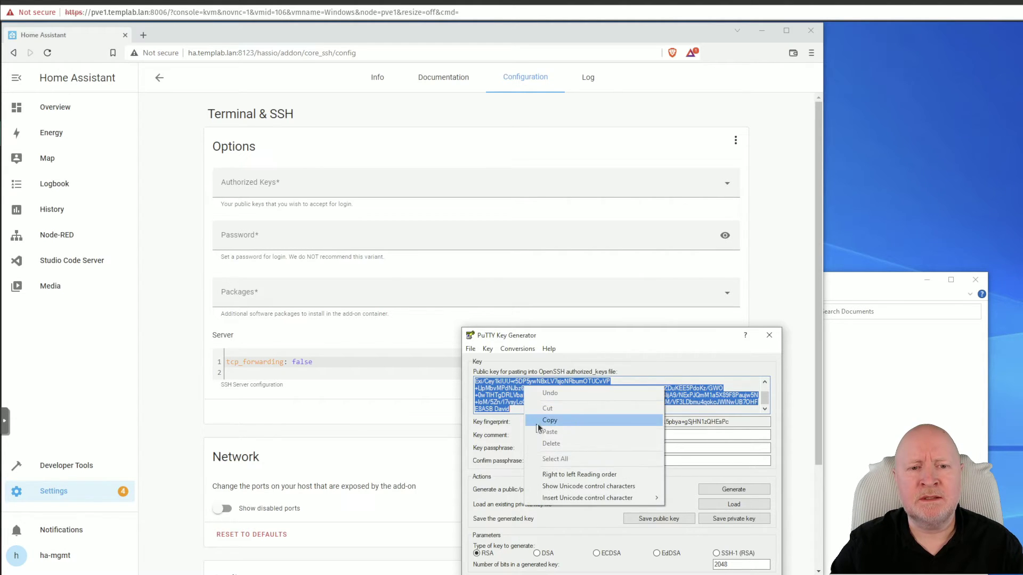
left_click(549, 421)
mouse_move(765, 397)
left_mouse_down()
mouse_move(765, 388)
mouse_move(767, 405)
left_mouse_up()
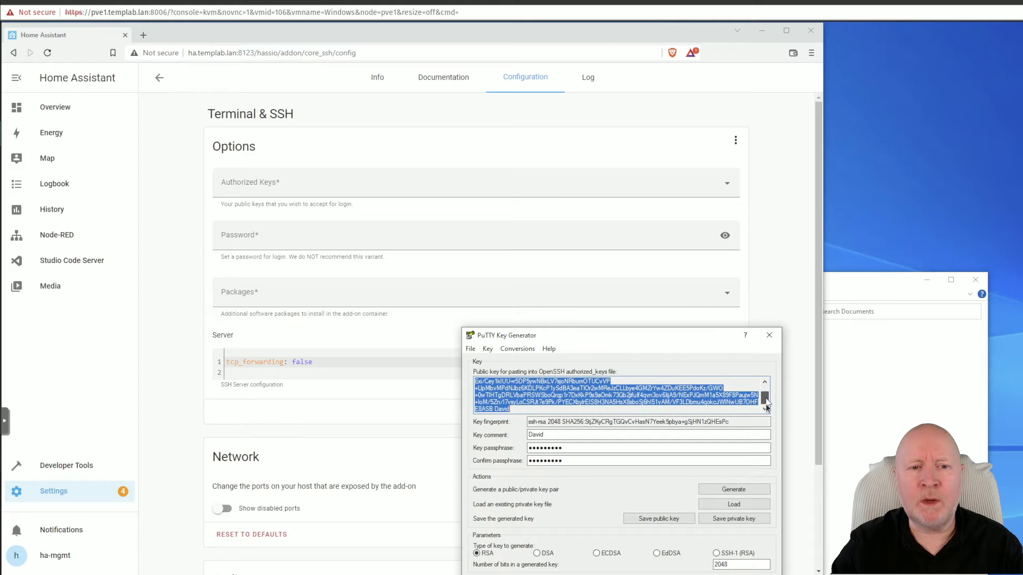
Step: Paste the ssh-rsa key into Authorized Keys, add it, and save the options
left_click(249, 193)
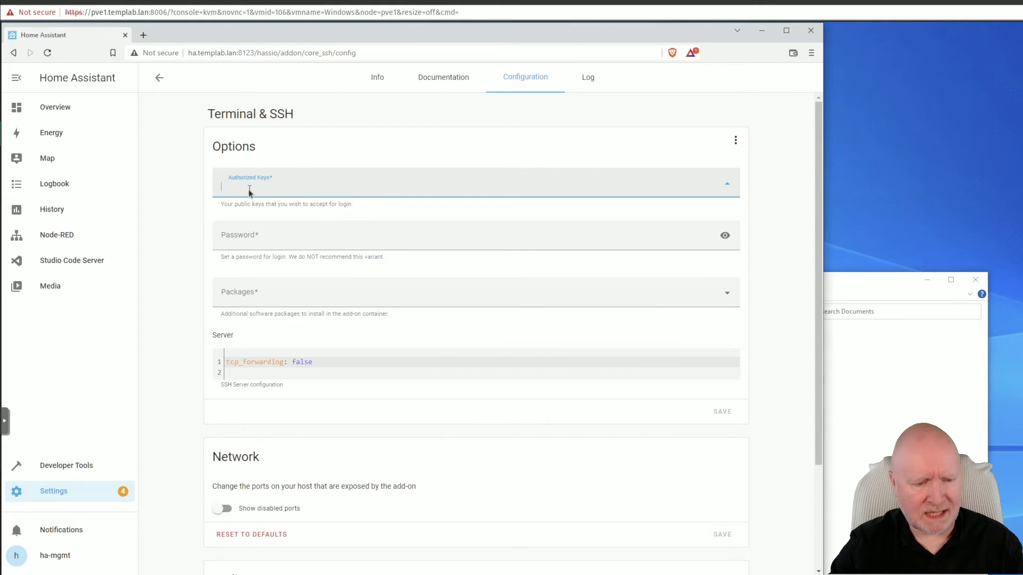
key("ctrl+v")
key("Return")
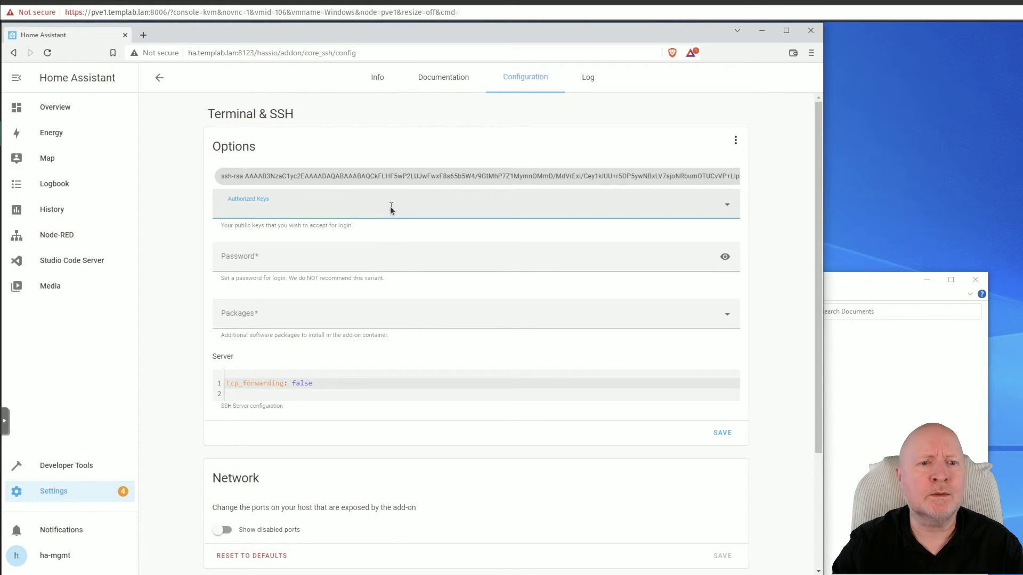
left_click(720, 433)
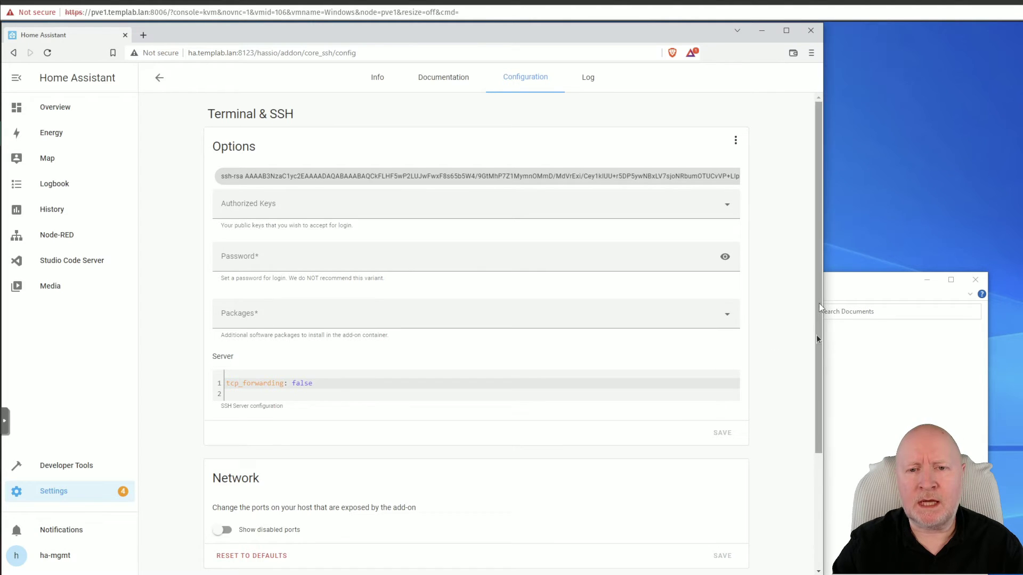
Step: Reveal disabled ports, set the Network SSH Port to 22, and save
scroll(815, 373, "down", 3)
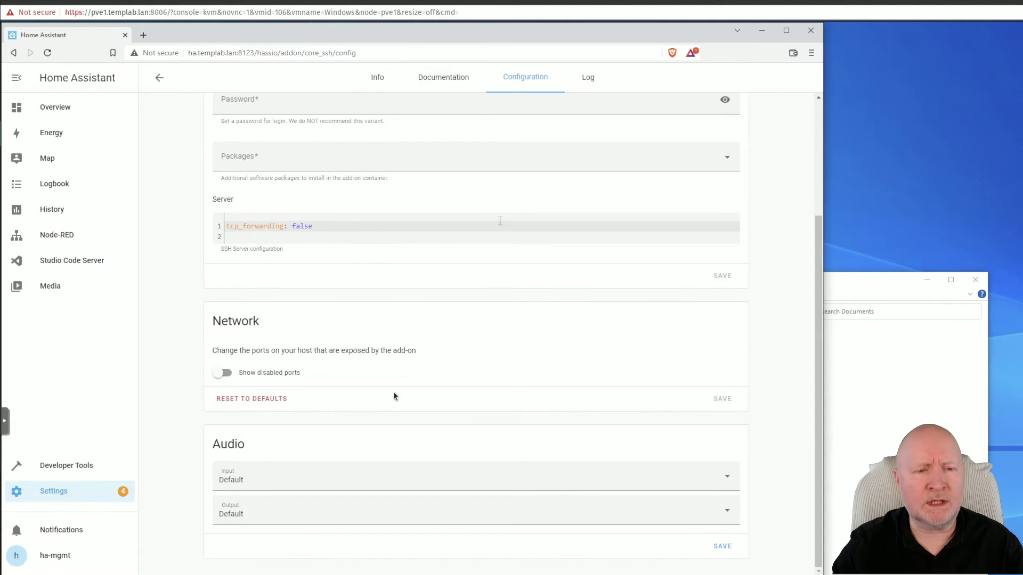
left_click(224, 376)
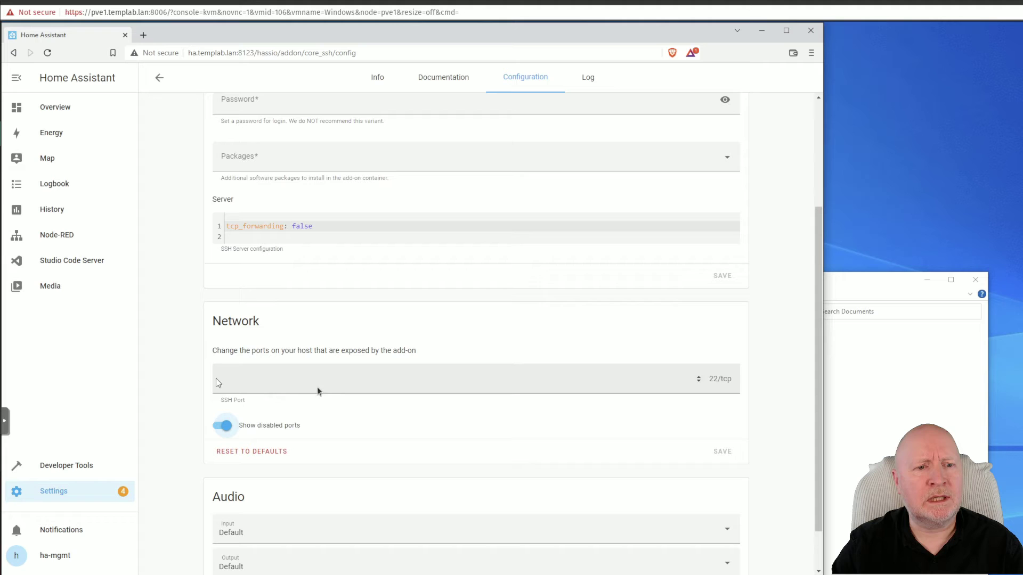
left_click(253, 382)
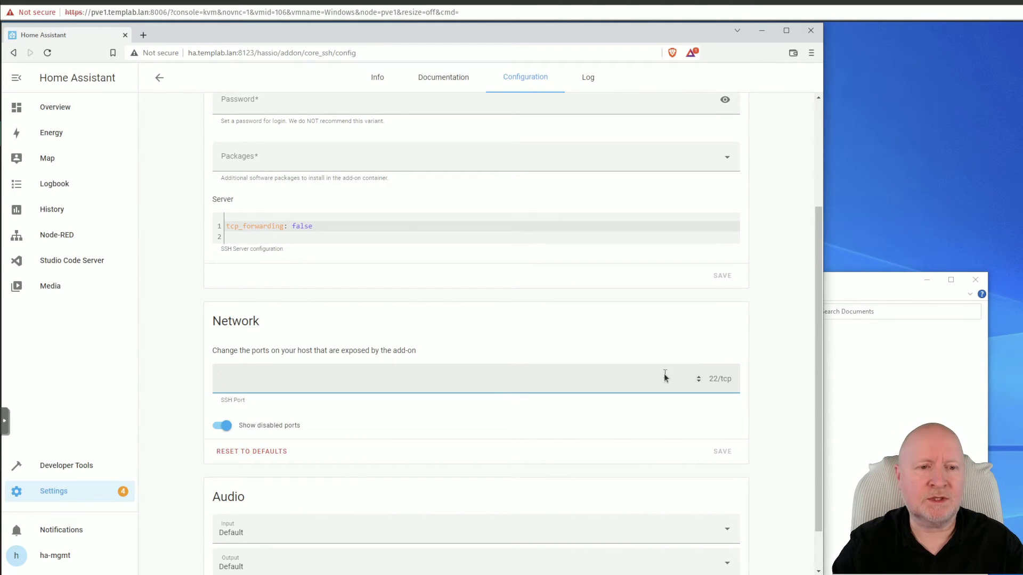
type("22")
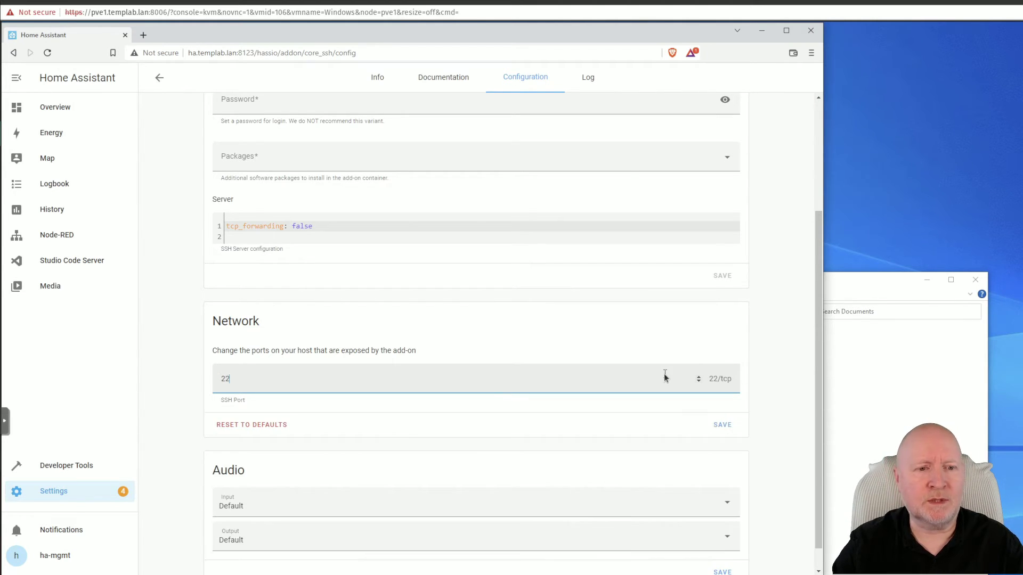
left_click(717, 423)
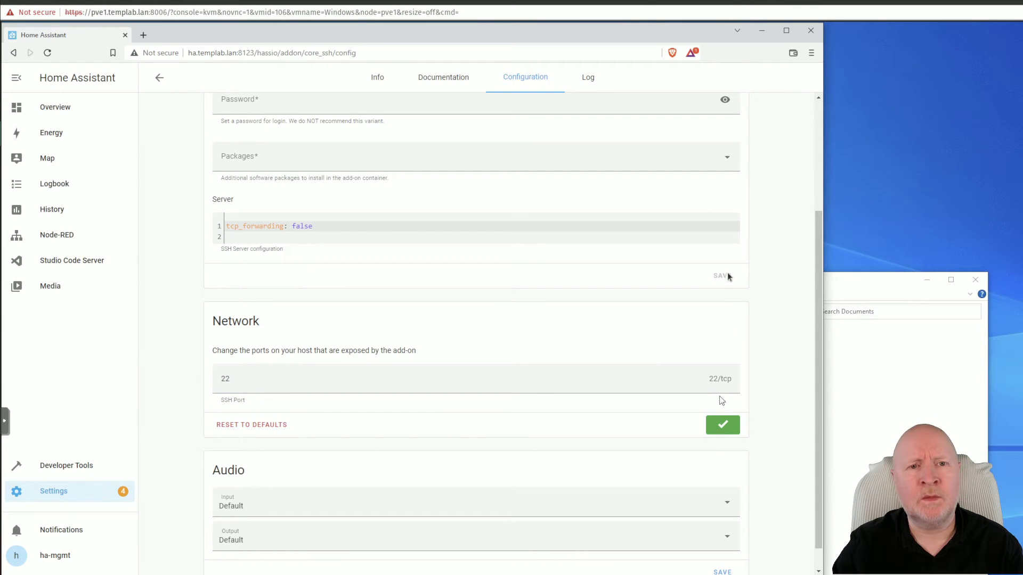
Step: Return to the Info tab and start the Terminal & SSH add-on
left_click(379, 82)
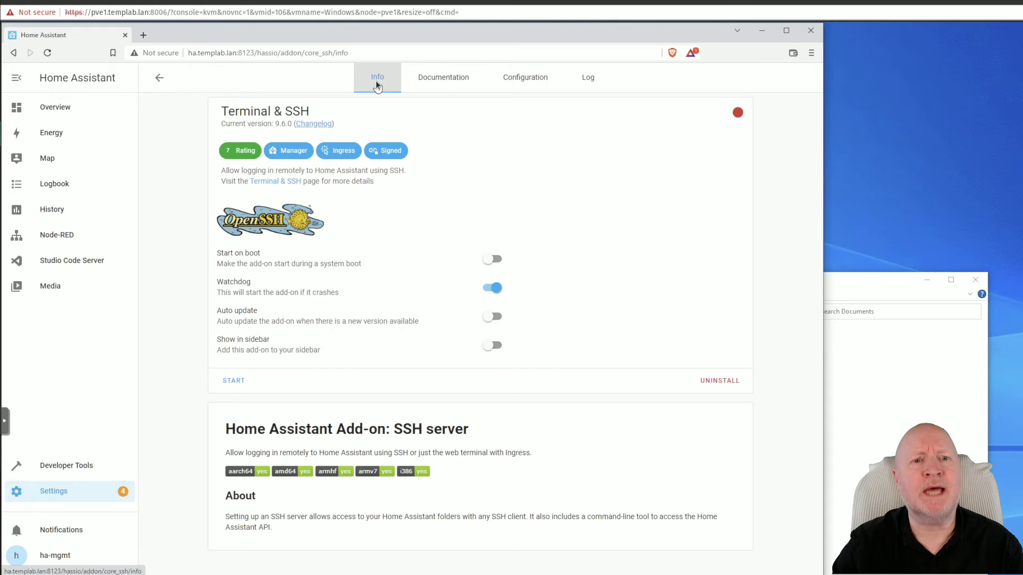
left_click(234, 380)
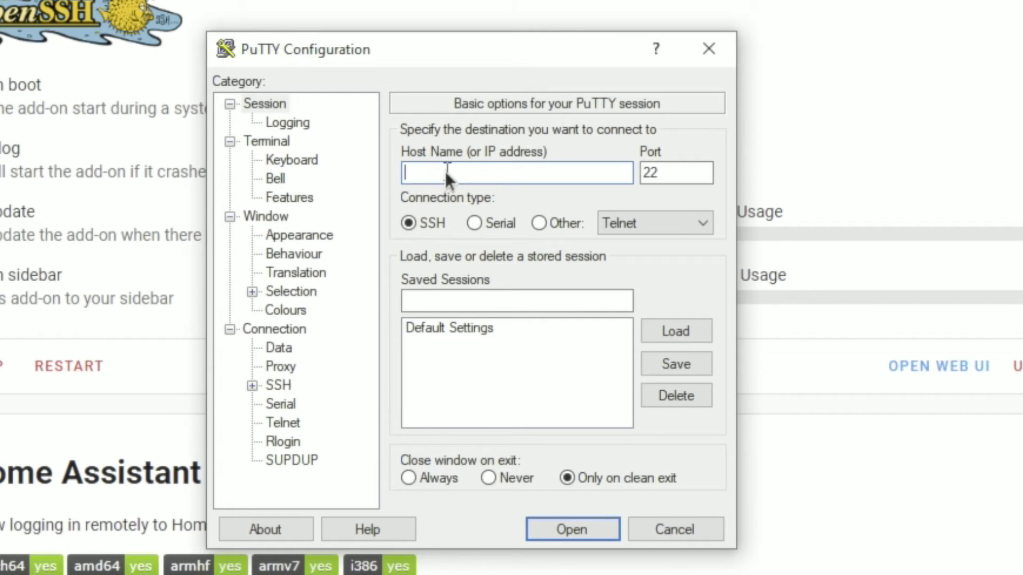
type("root")
type("@ha.templab.lan")
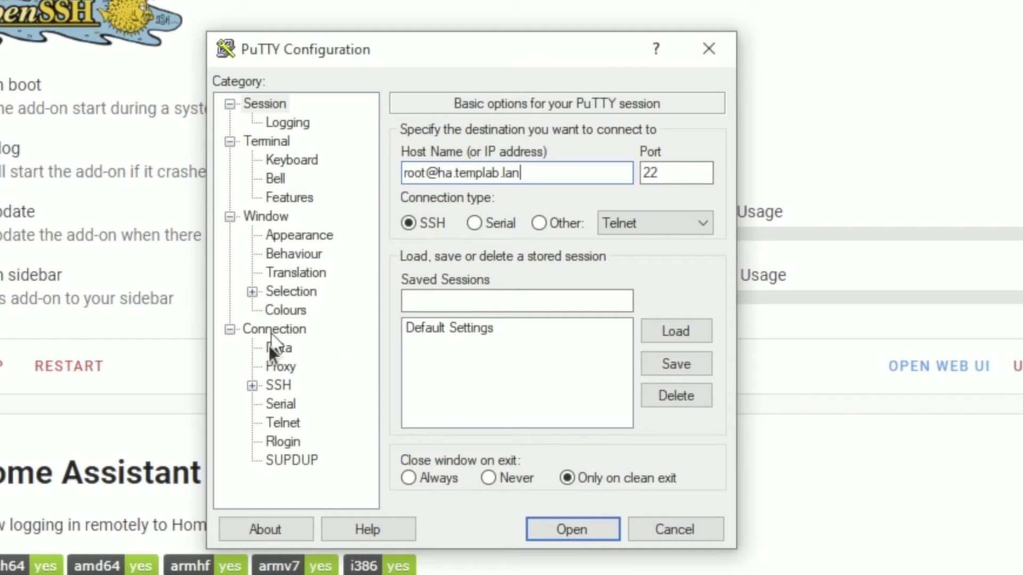
Step: Load the saved private key file under PuTTY's SSH authentication settings
left_click(249, 386)
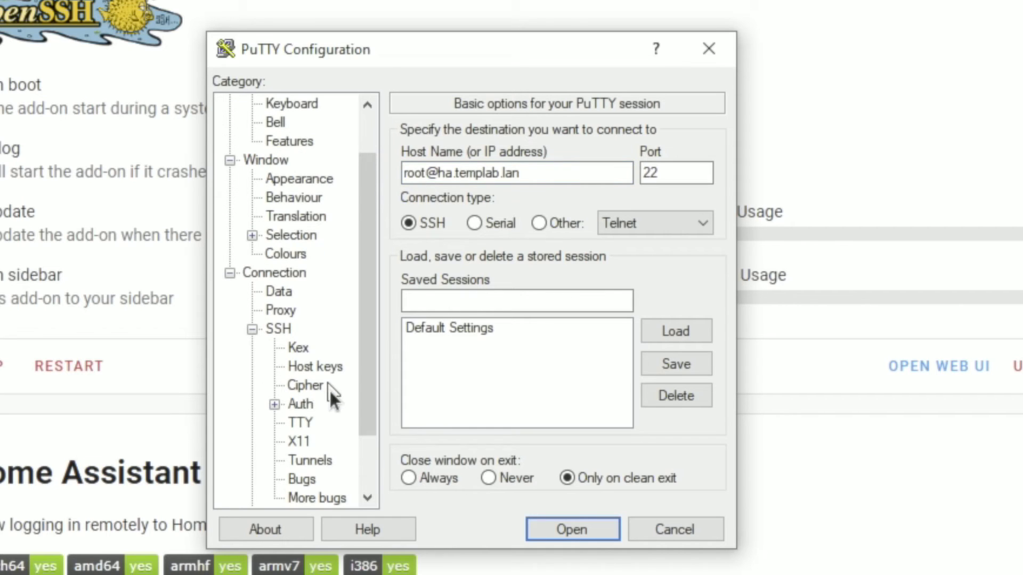
left_click(301, 404)
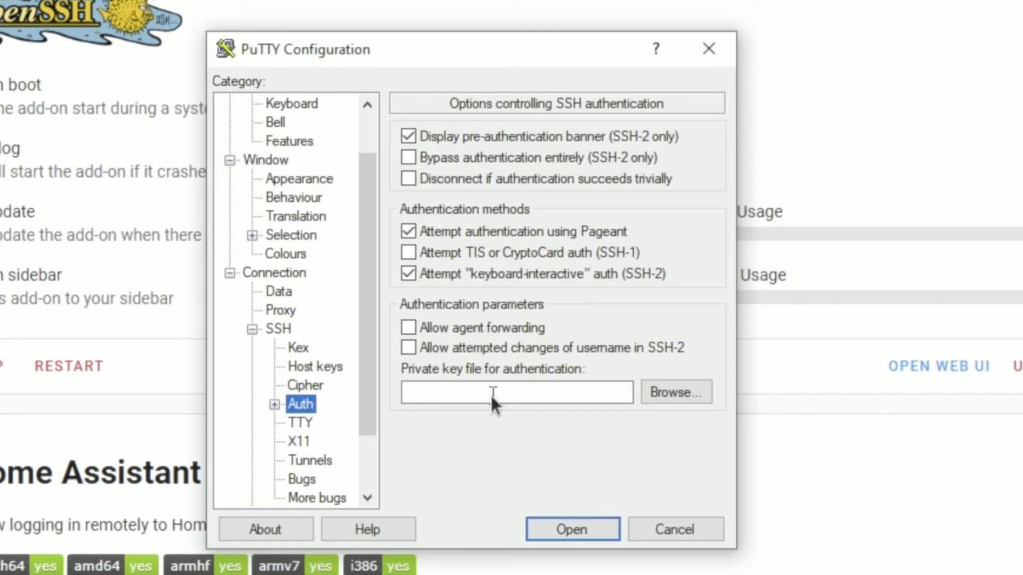
left_click(674, 392)
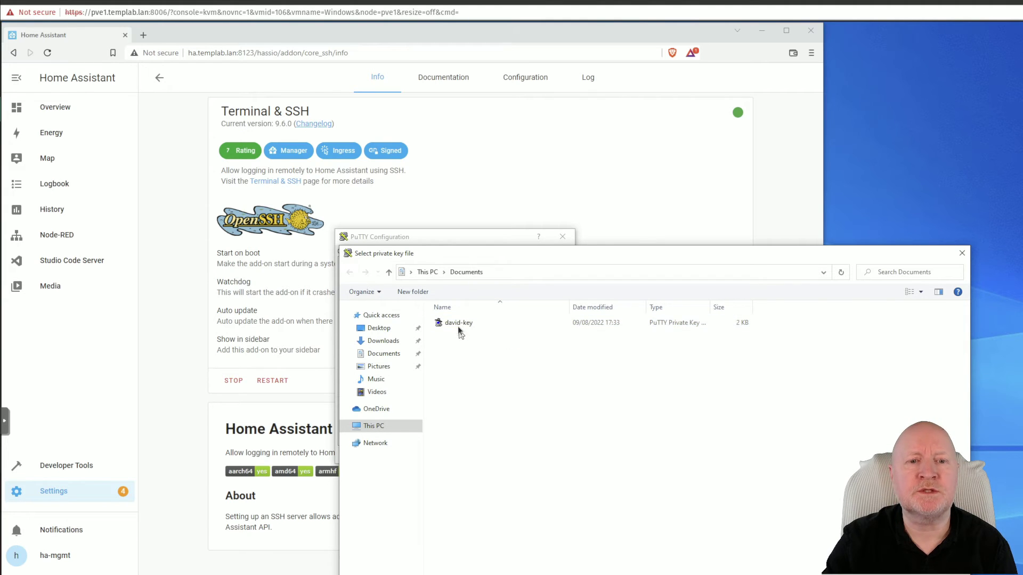
double_click(458, 324)
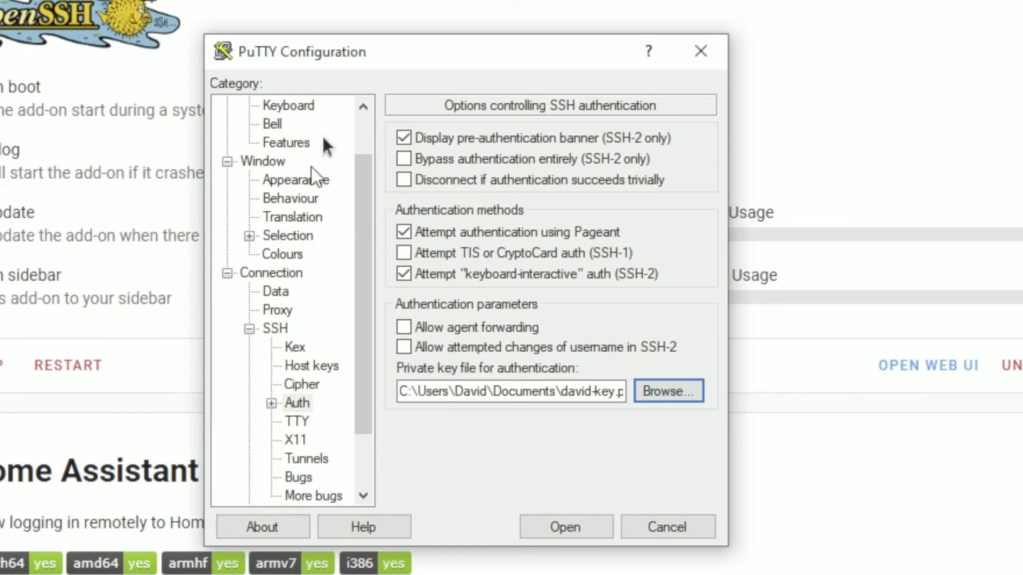
left_click(359, 124)
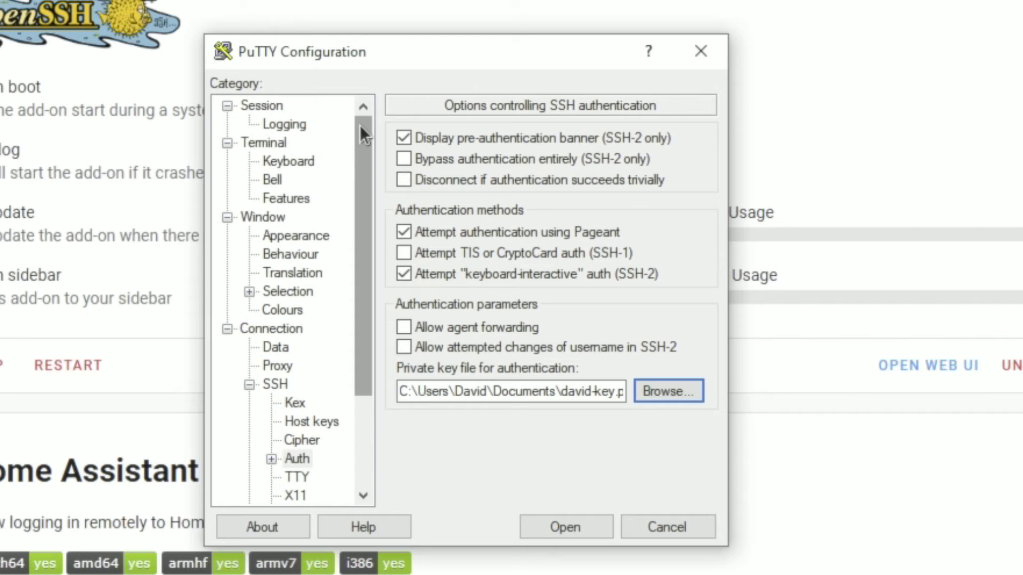
left_click(283, 106)
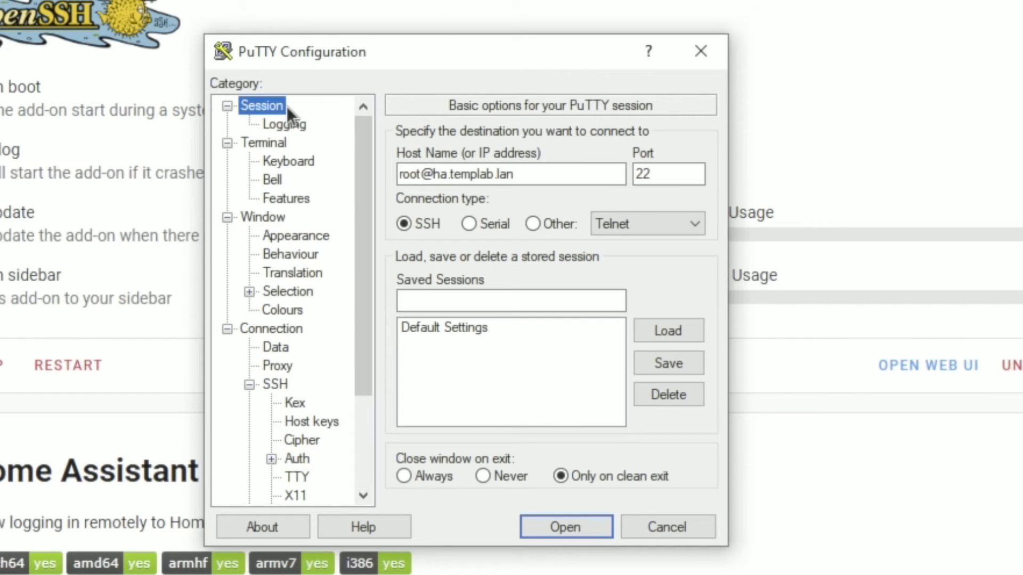
left_click(423, 301)
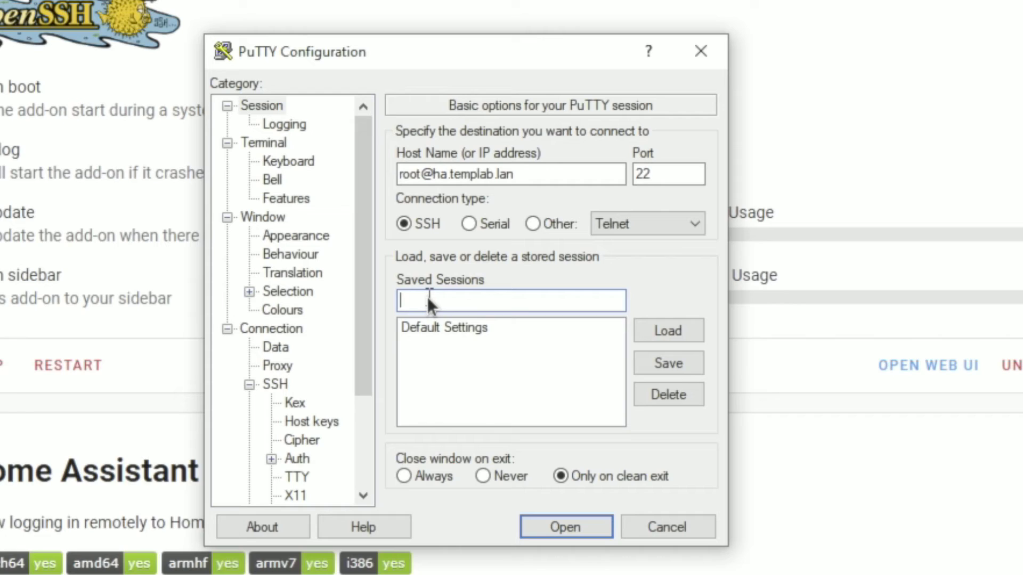
type("HA")
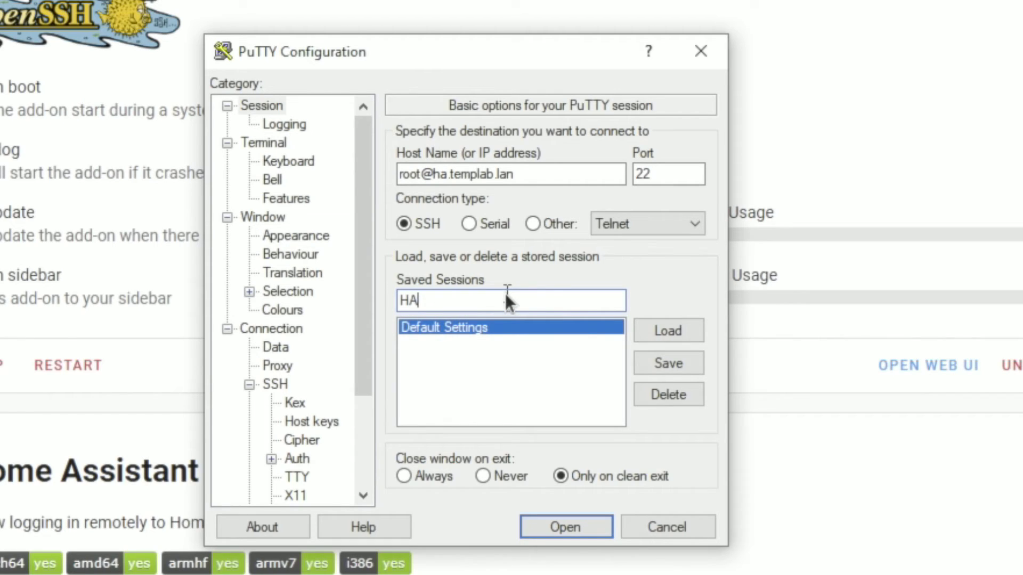
left_click(655, 365)
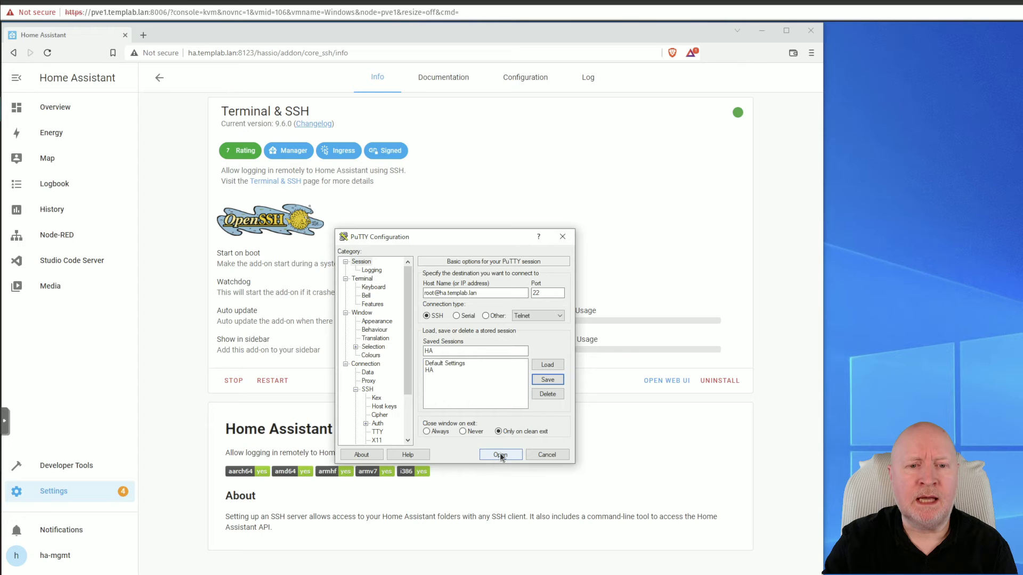
Step: Open the HA session, accept the host key, and log in with the key passphrase
left_click(565, 527)
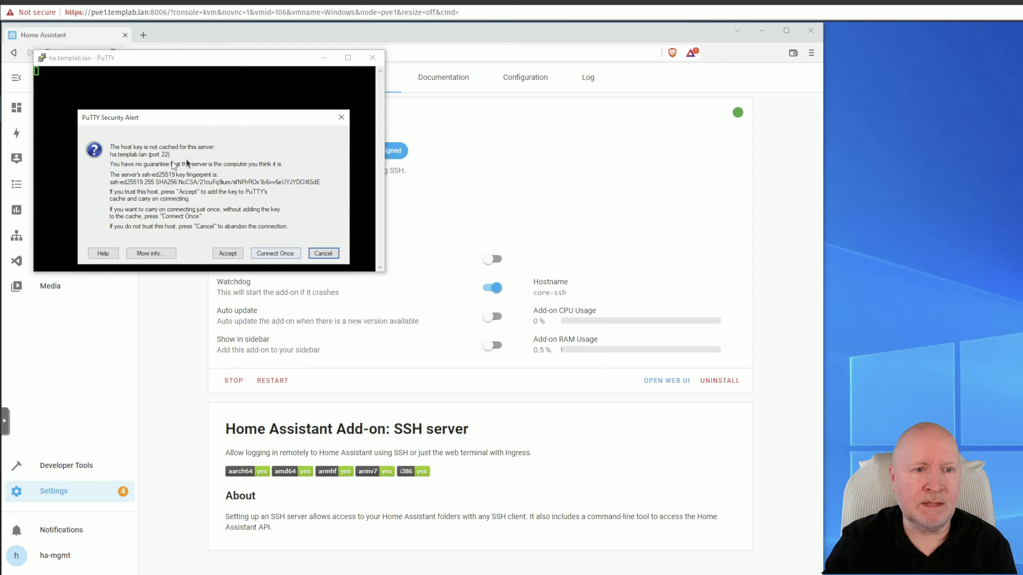
left_click(228, 254)
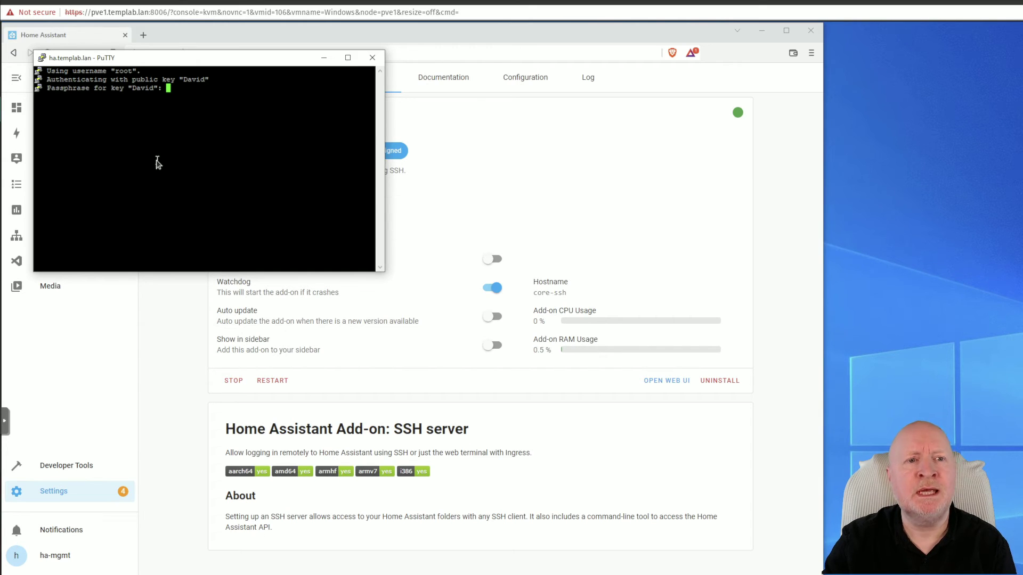
left_click_drag(195, 60, 388, 200)
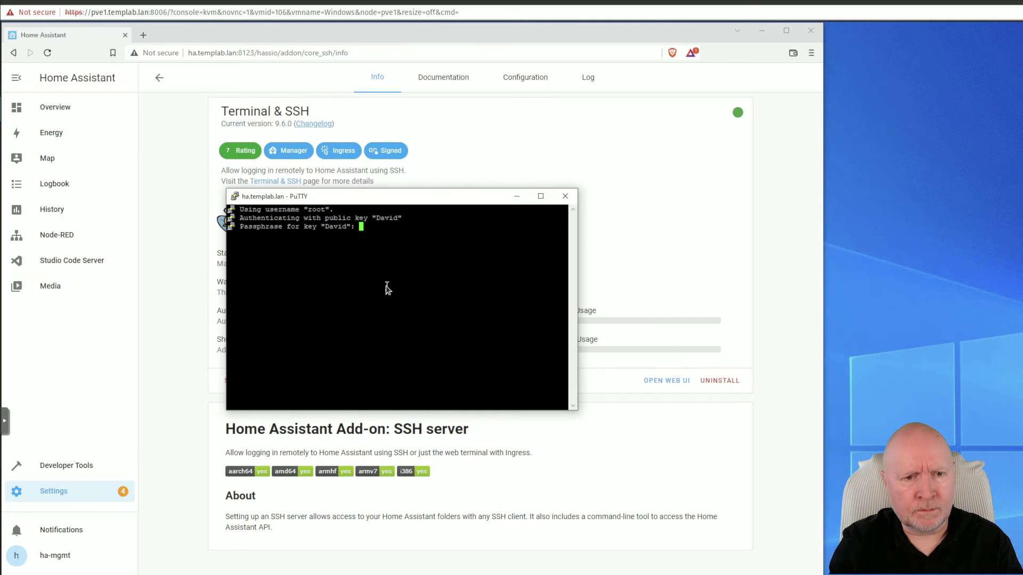
key("Return")
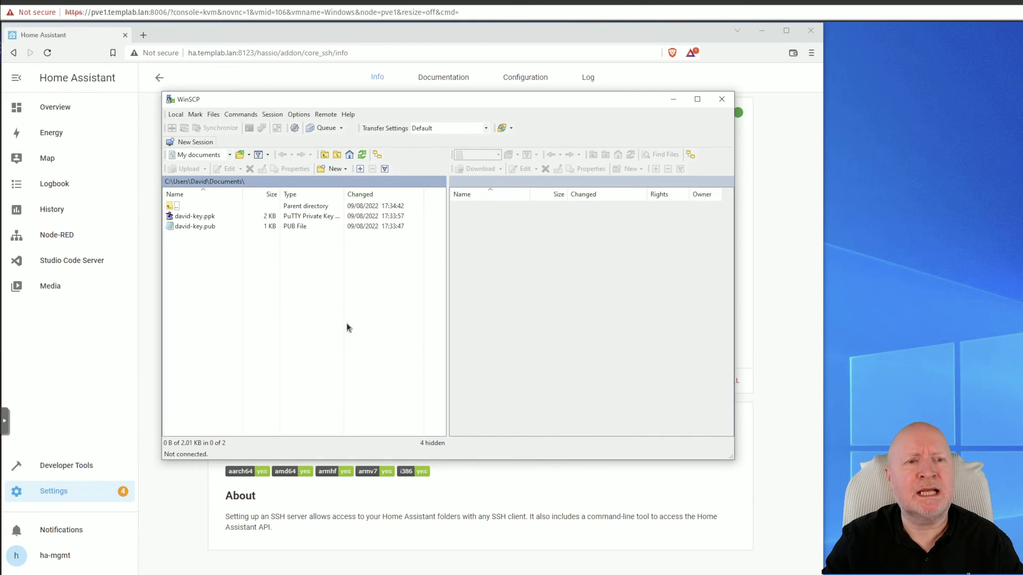
Step: Start a new SFTP site in WinSCP's Login dialog
left_click(188, 144)
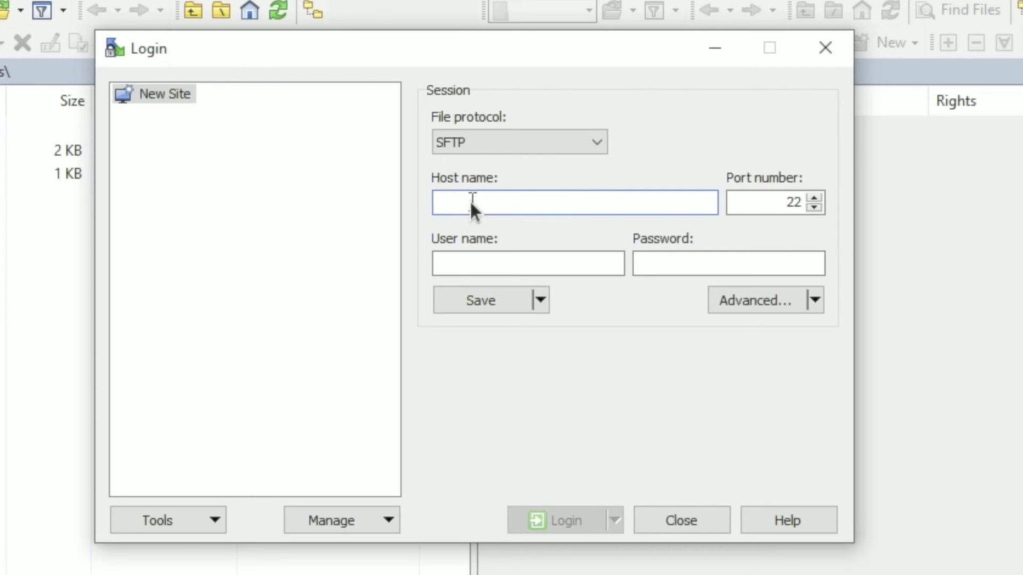
Step: Fill in host name ha.templab.lan and user name root
type("ha.templab.lan")
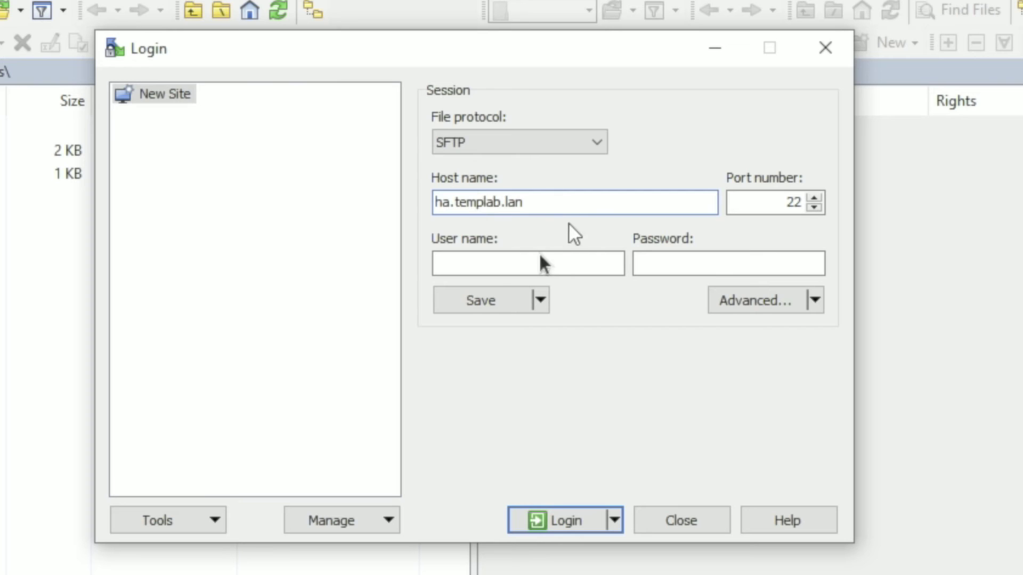
left_click(488, 265)
type("root")
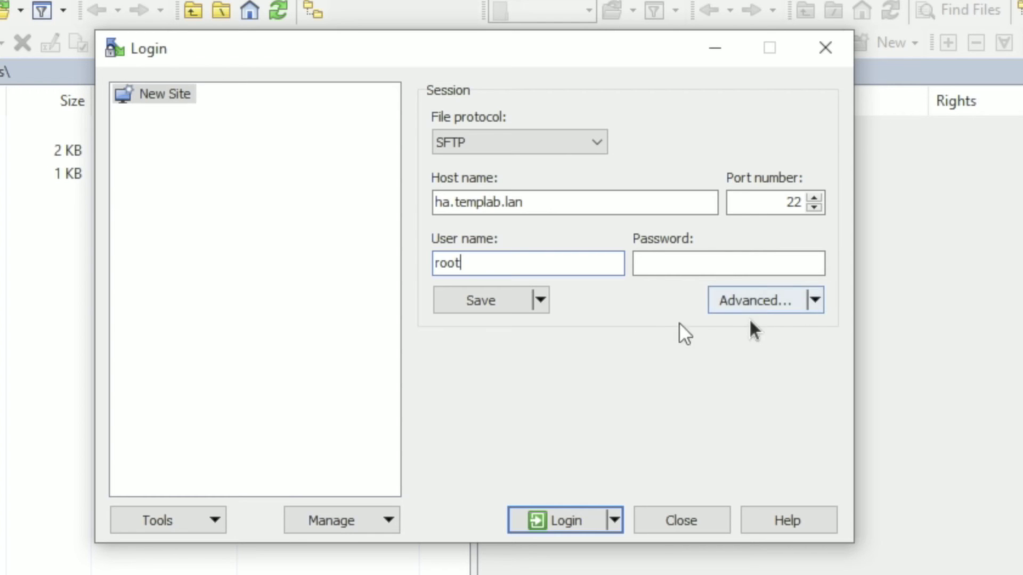
Step: Set the site's SSH authentication private key to the .ppk file in Documents
left_click(812, 308)
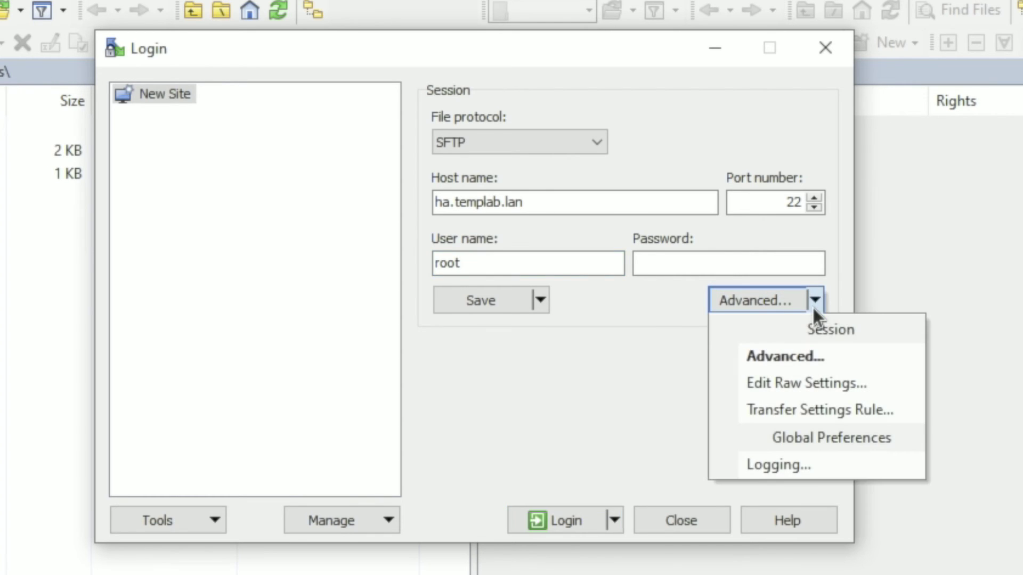
left_click(804, 356)
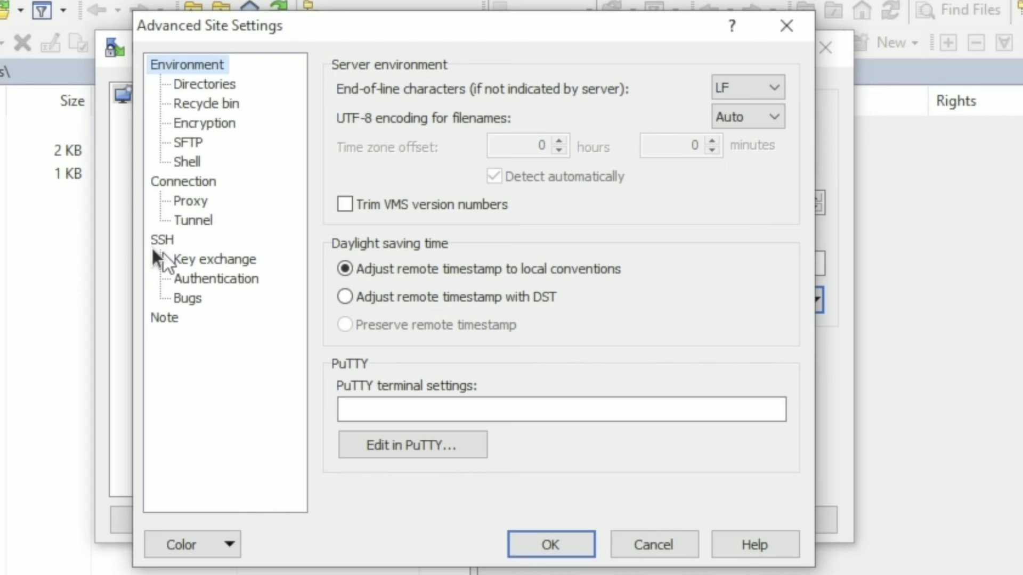
left_click(206, 280)
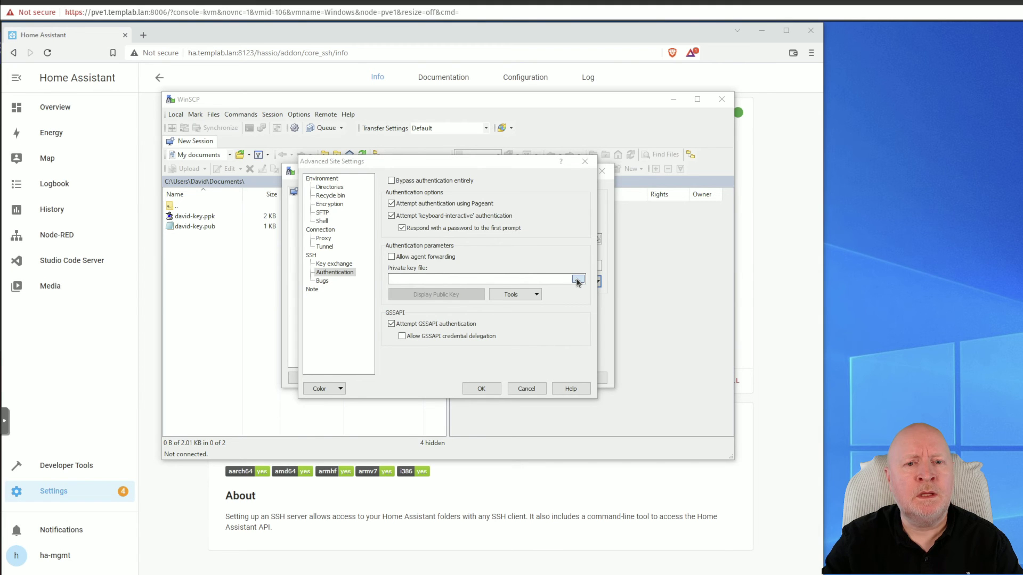
left_click(577, 280)
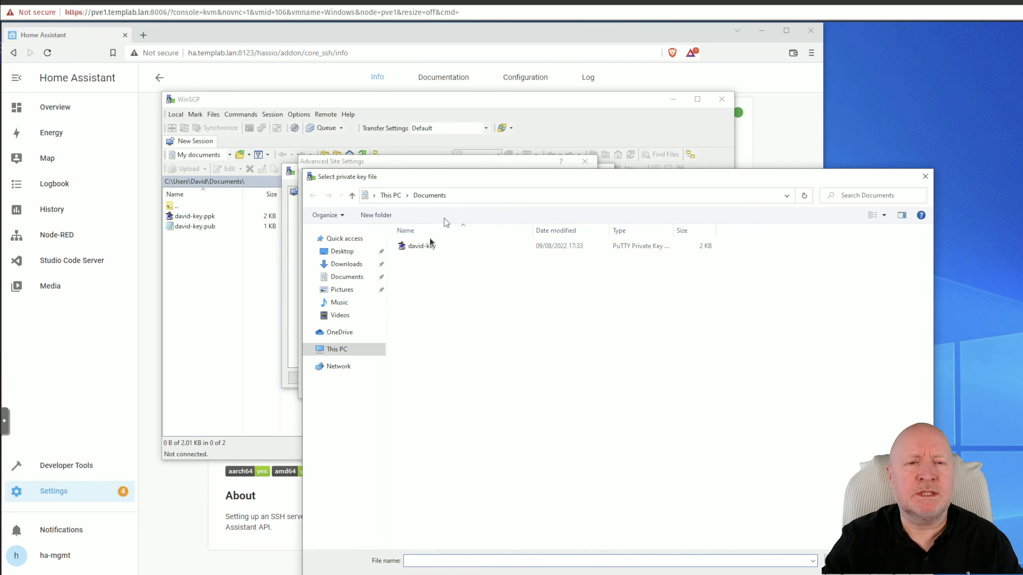
left_click(417, 250)
double_click(418, 250)
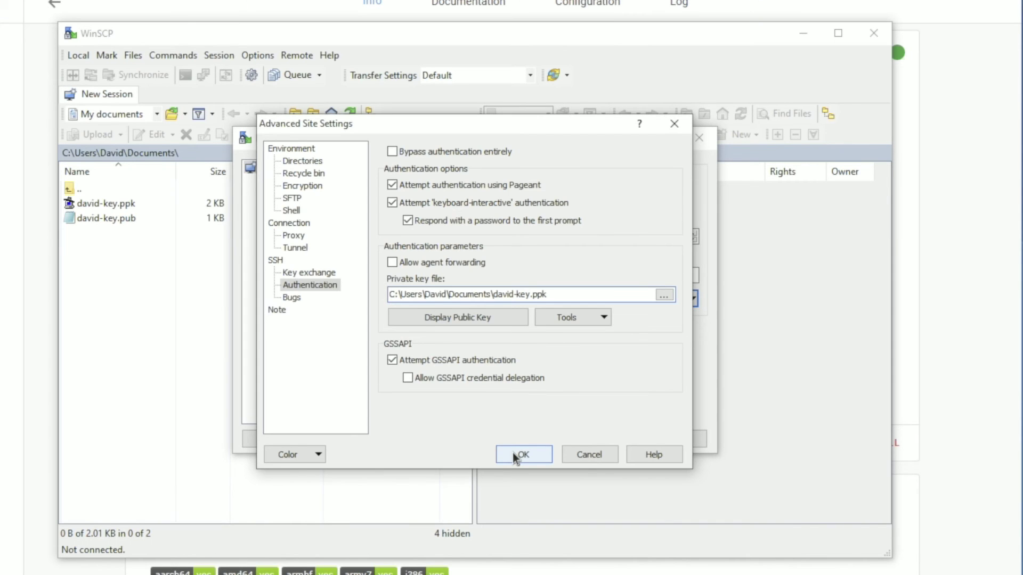
Step: Confirm the key settings, save the site as 'HA', and start logging in
left_click(515, 456)
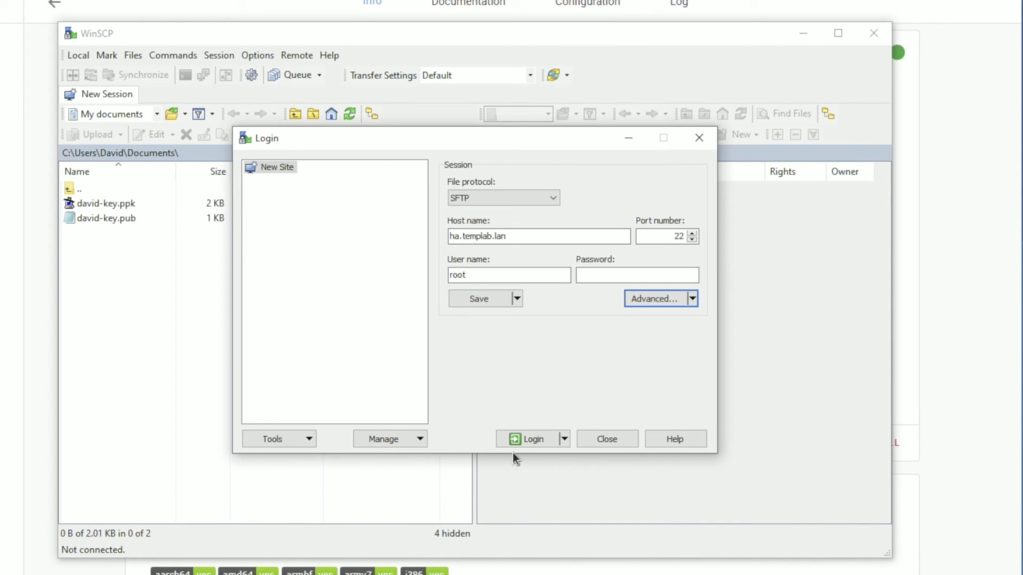
left_click(467, 299)
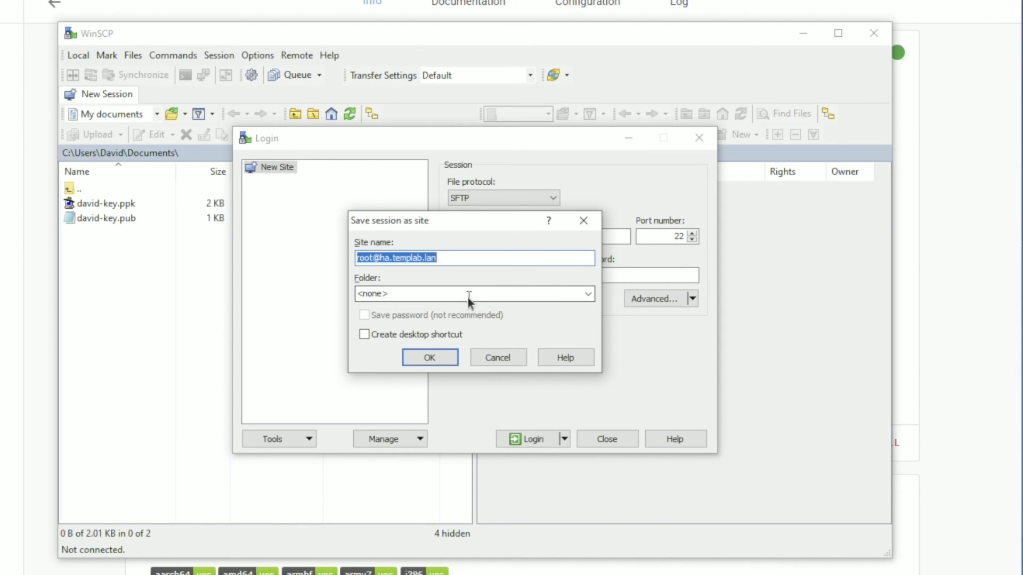
type("HA")
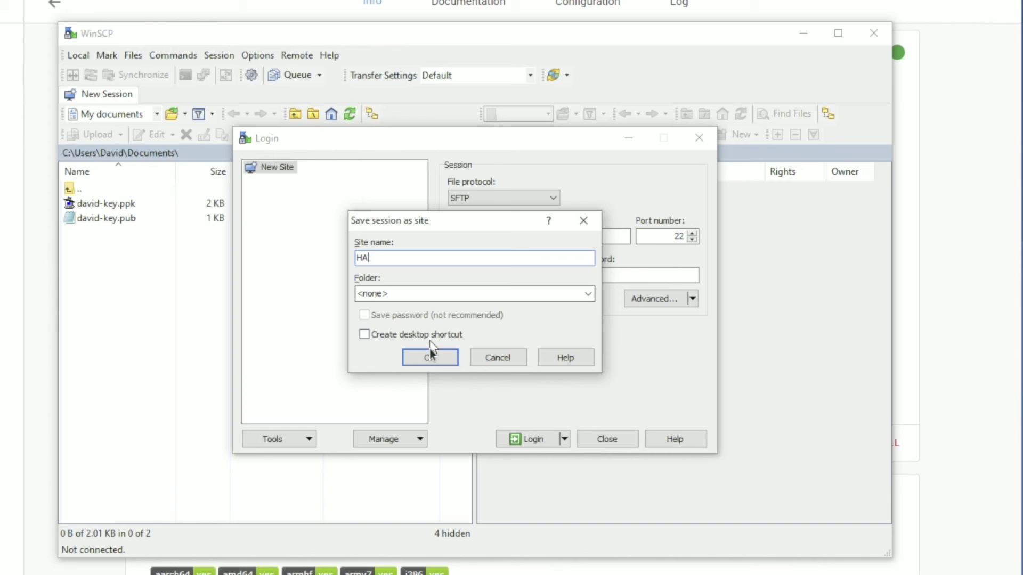
left_click(430, 356)
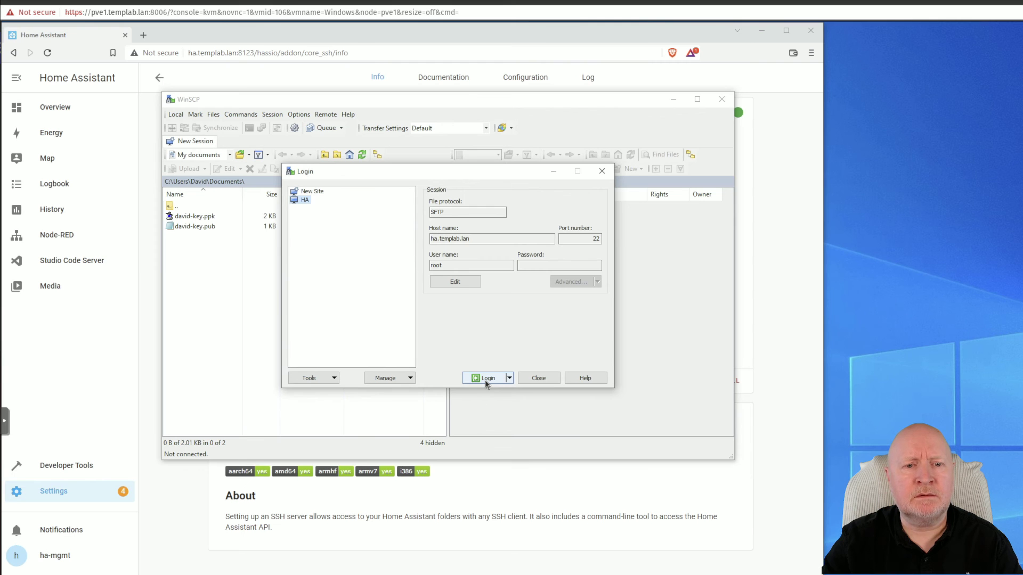
left_click(485, 379)
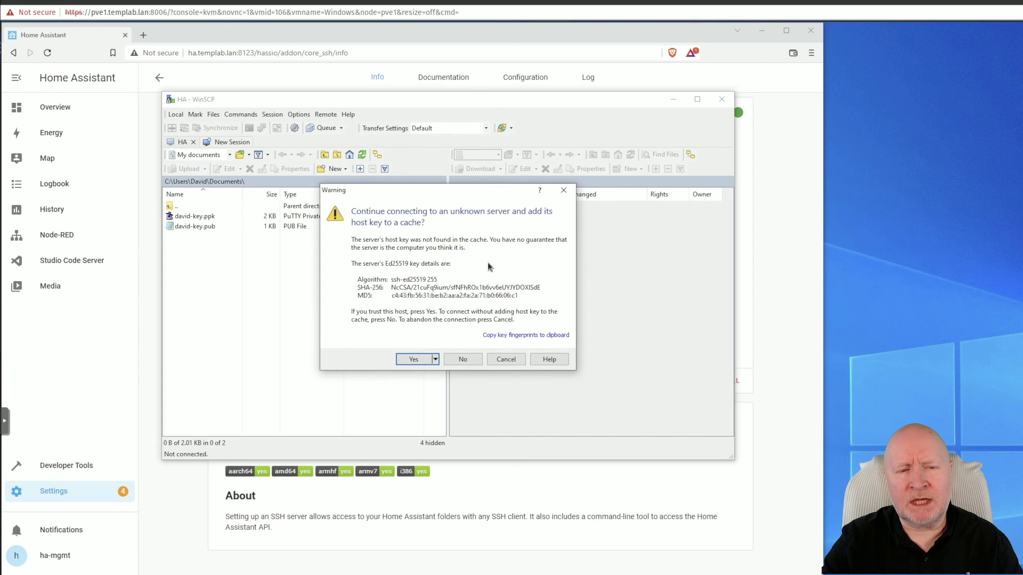
Step: Trust the server's host key and unlock the private key with its passphrase
left_click(413, 360)
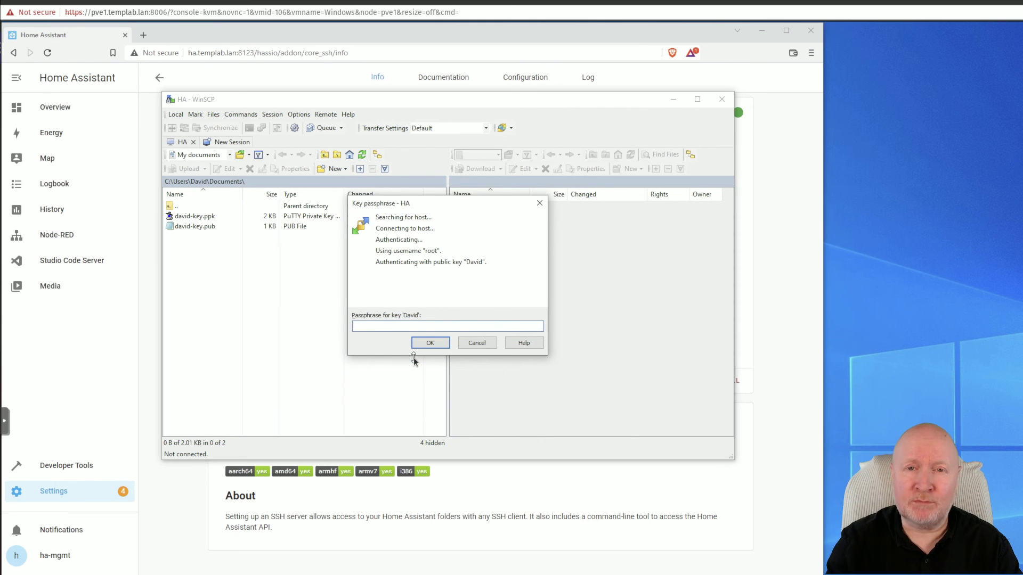
type("********")
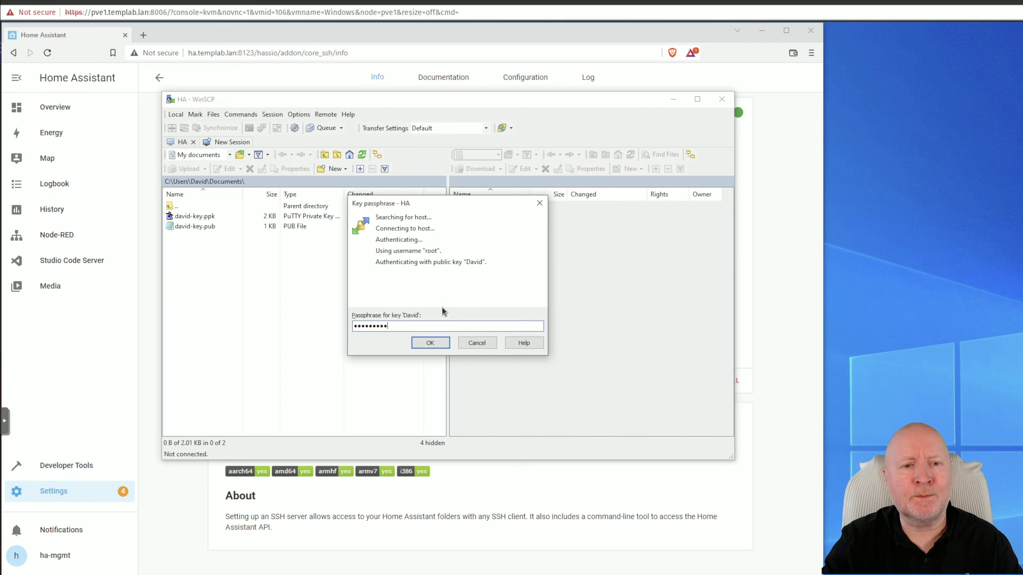
left_click(429, 343)
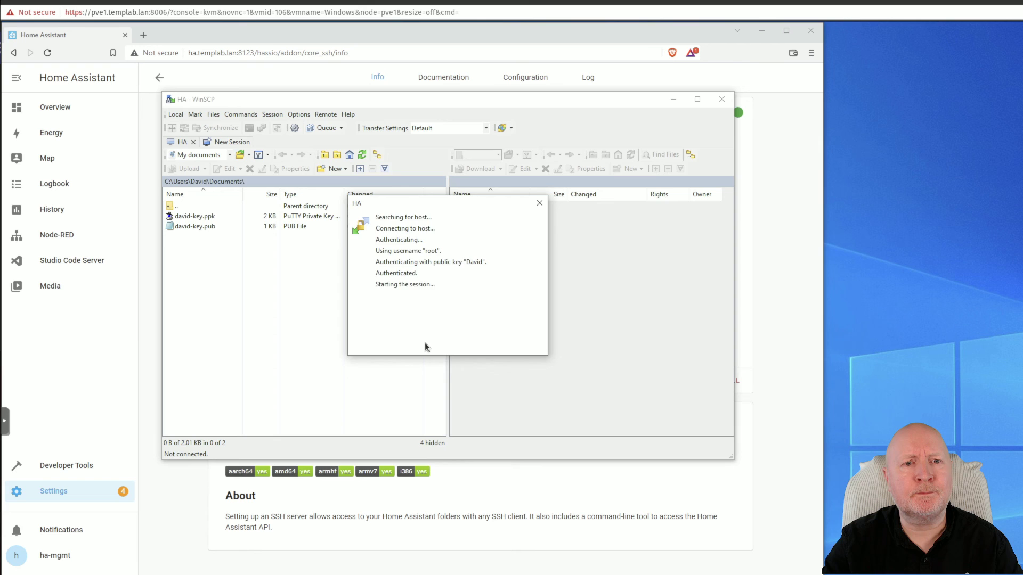